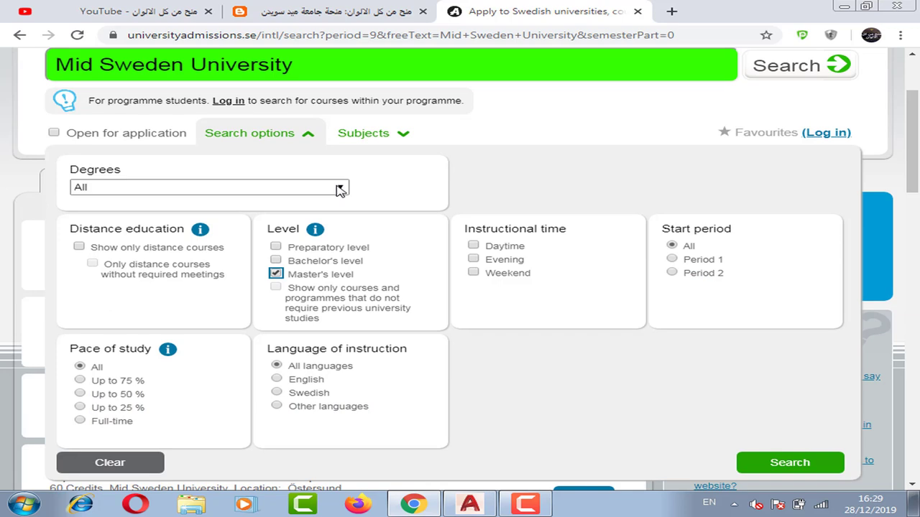
Step: Run the Mid Sweden University course search with the Master's level filter and look through the listed programmes
left_click(774, 462)
scroll(767, 400, "down", 2)
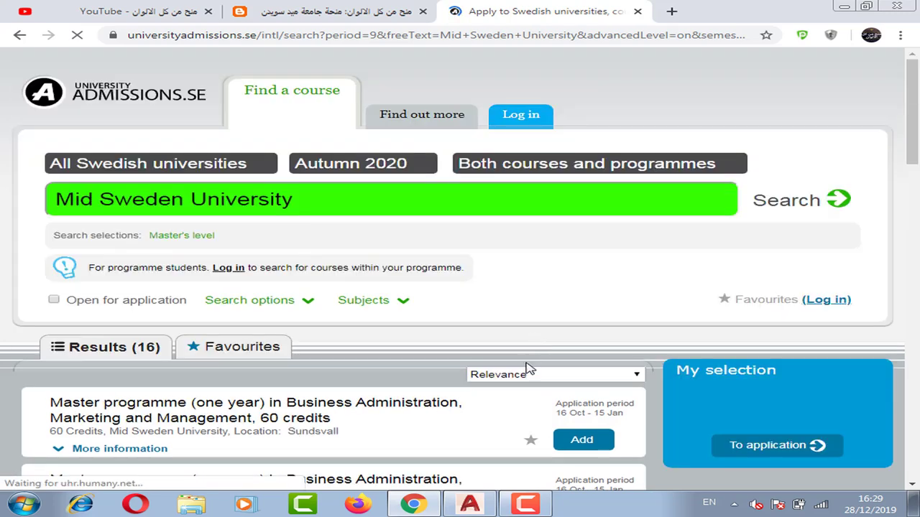
scroll(916, 148, "down", 3)
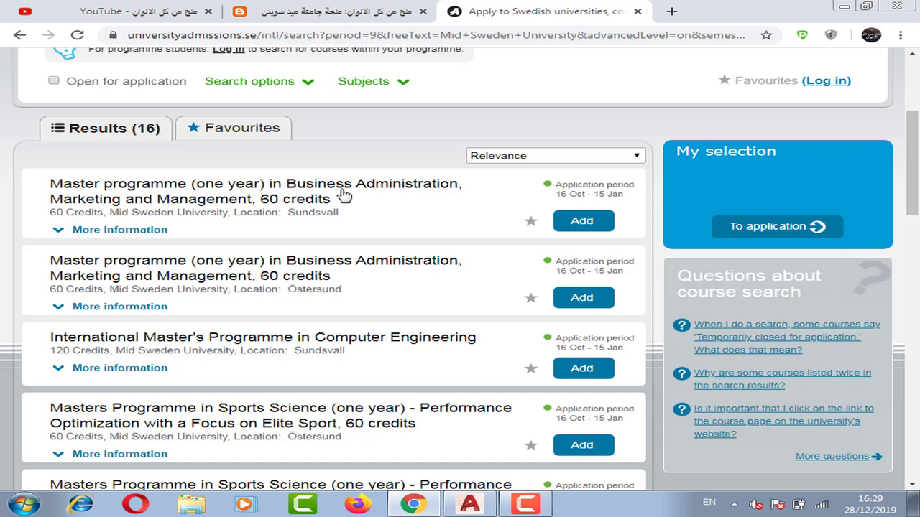
scroll(338, 196, "down", 2)
scroll(320, 190, "up", 2)
Step: Check the scholarship blog post's list of available master's programmes against the course search results
left_click(335, 12)
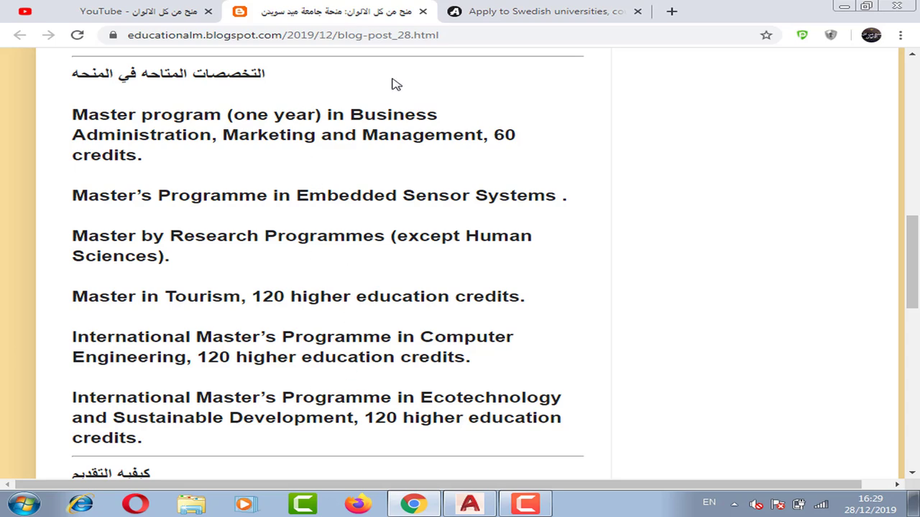
left_click(478, 8)
scroll(424, 215, "down", 1)
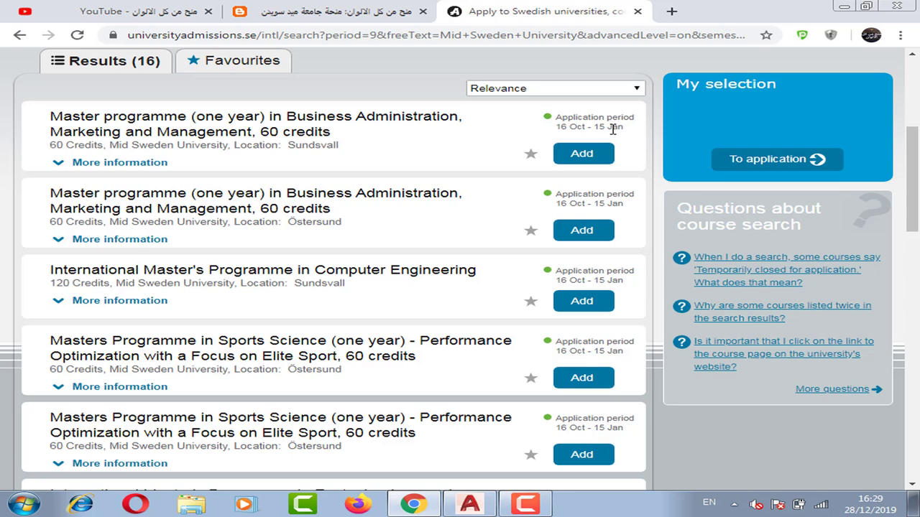
Step: Add the one-year Business Administration, Marketing and Management master's programme in Sundsvall to the selection and proceed to the application
scroll(431, 331, "down", 1)
scroll(432, 329, "up", 1)
left_click(582, 155)
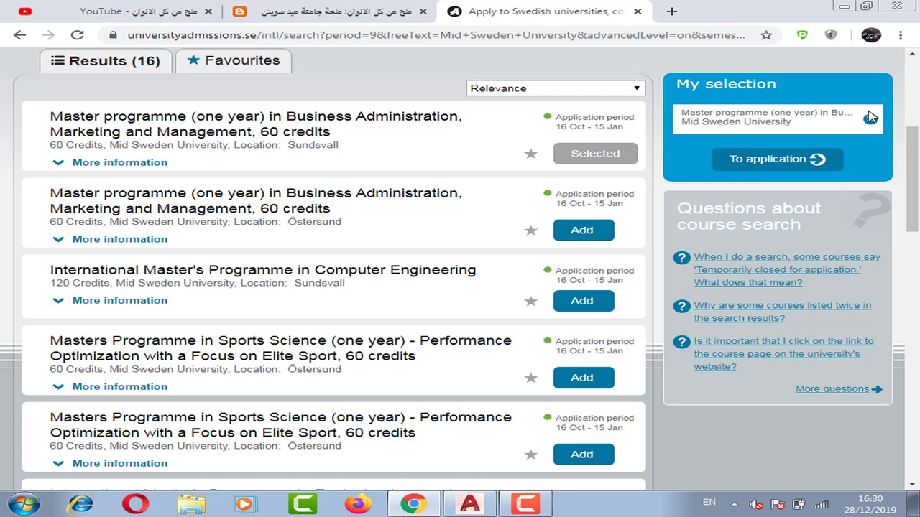
left_click(754, 164)
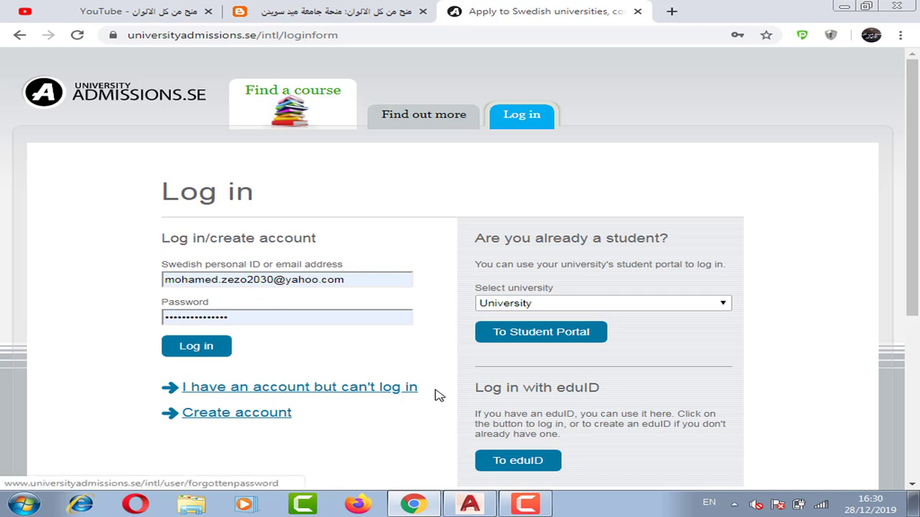
Step: Open the account creation form for applicants without a Swedish personal ID number, dismissing the notification on the way
scroll(546, 372, "down", 1)
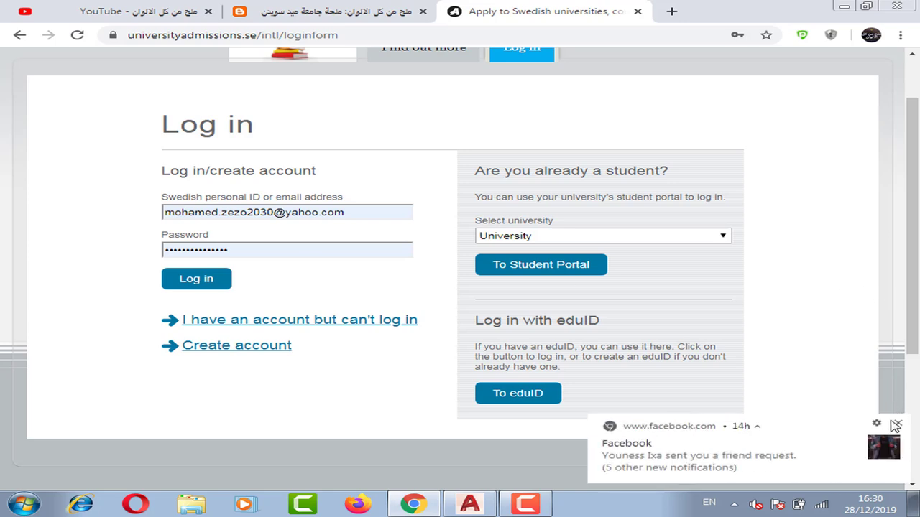
left_click(895, 424)
scroll(353, 360, "down", 1)
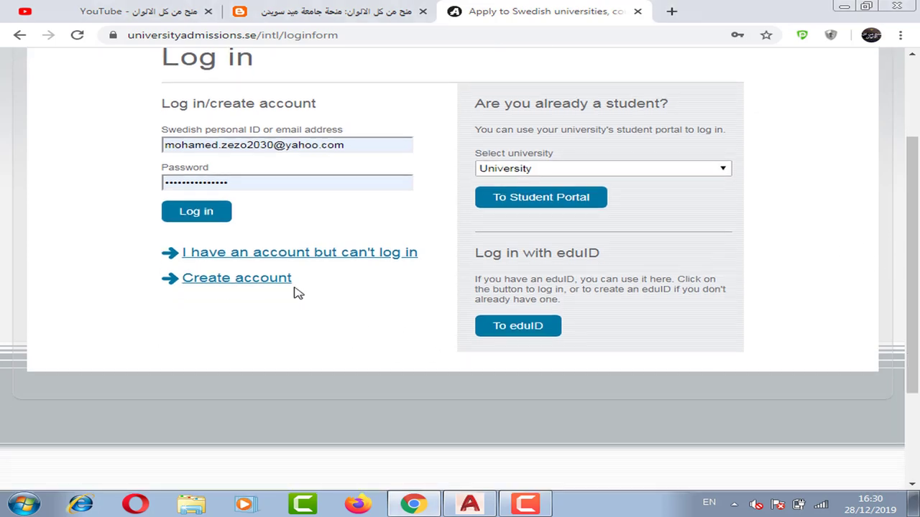
left_click(264, 282)
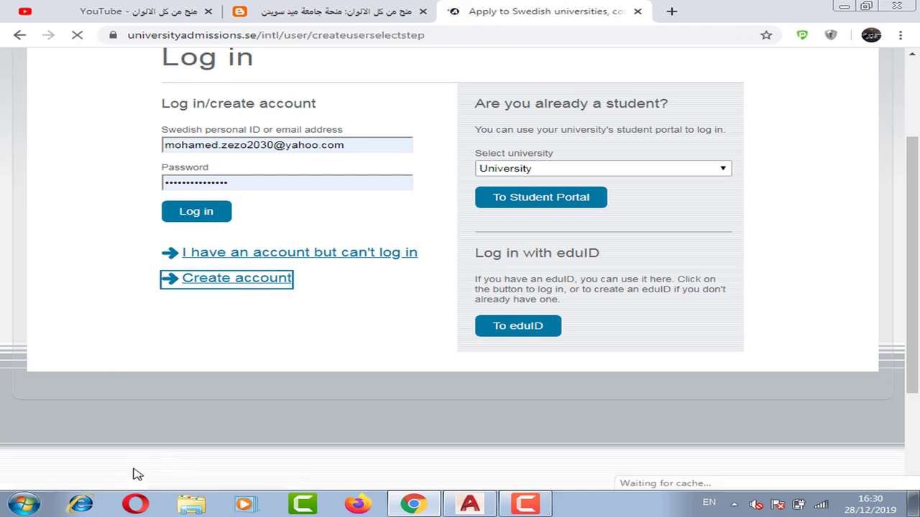
scroll(302, 359, "down", 2)
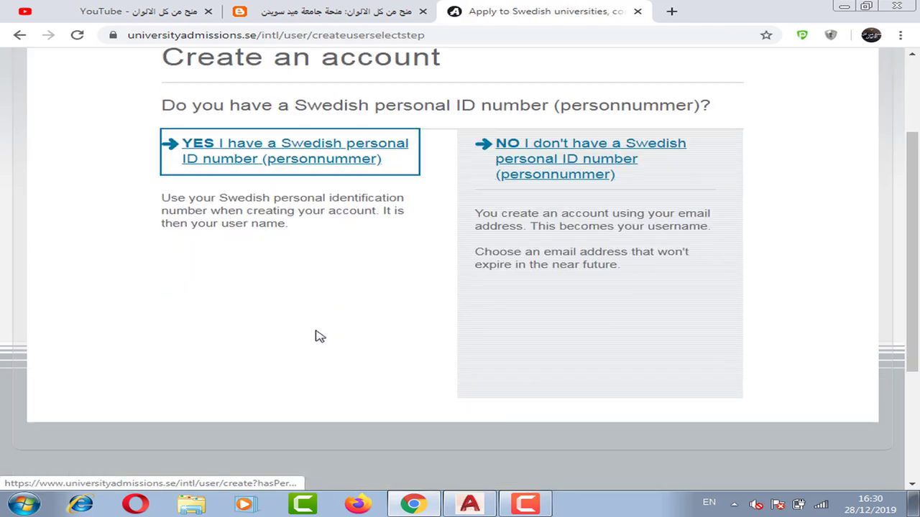
scroll(337, 256, "up", 1)
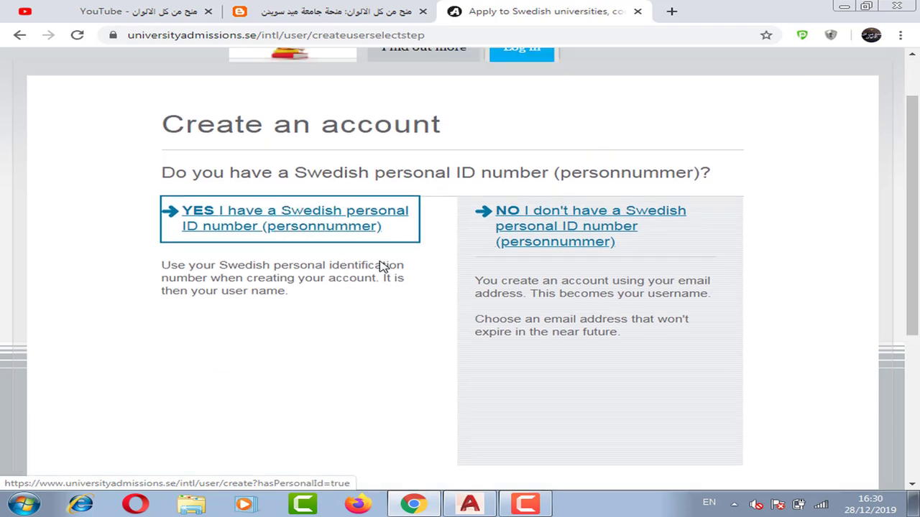
left_click(543, 225)
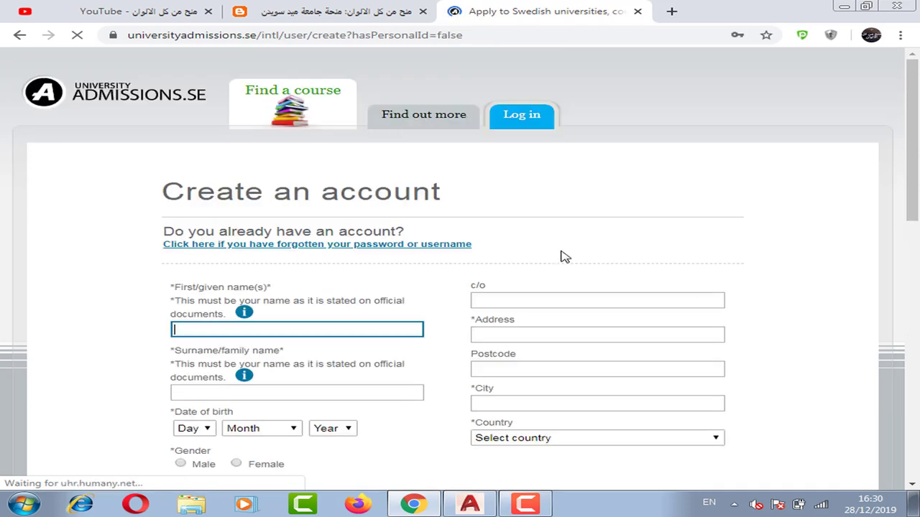
Step: Examine the personal details, address, email and password fields required on the account creation form
scroll(560, 256, "down", 1)
scroll(460, 237, "down", 1)
scroll(460, 219, "down", 1)
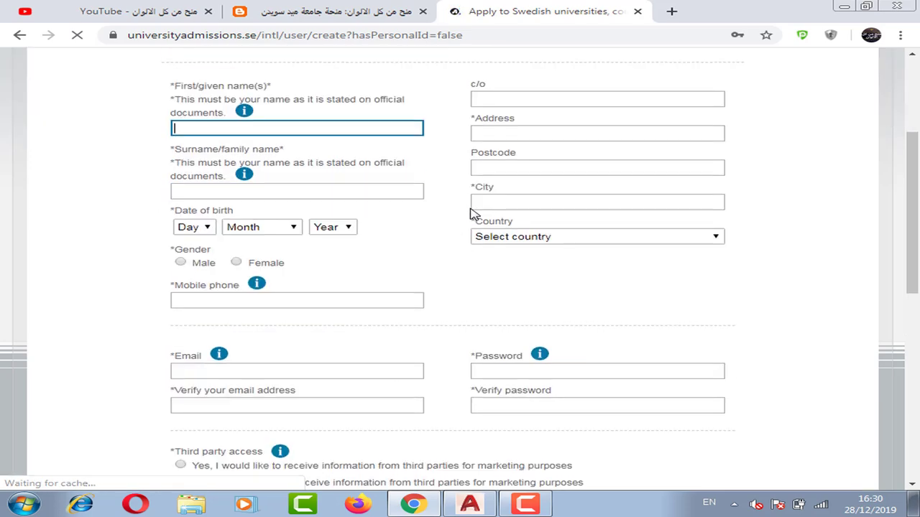
scroll(388, 223, "up", 2)
scroll(259, 261, "down", 1)
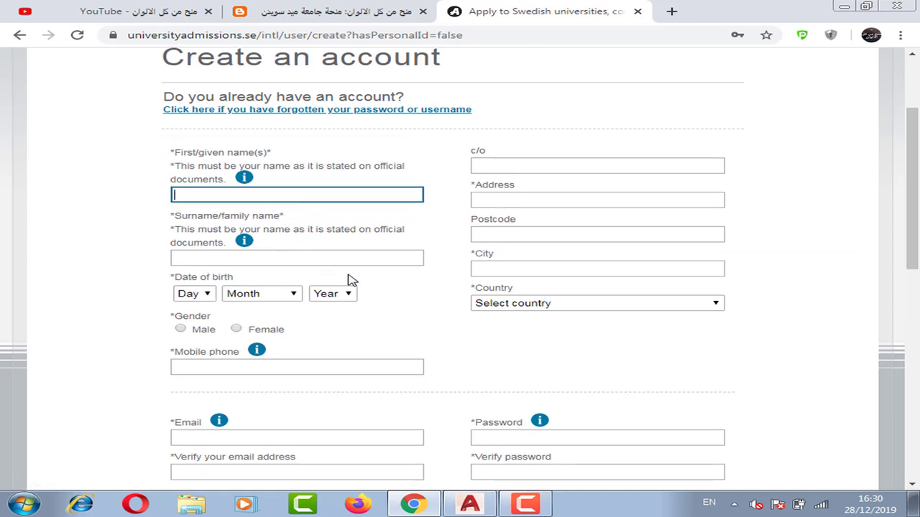
scroll(281, 304, "down", 2)
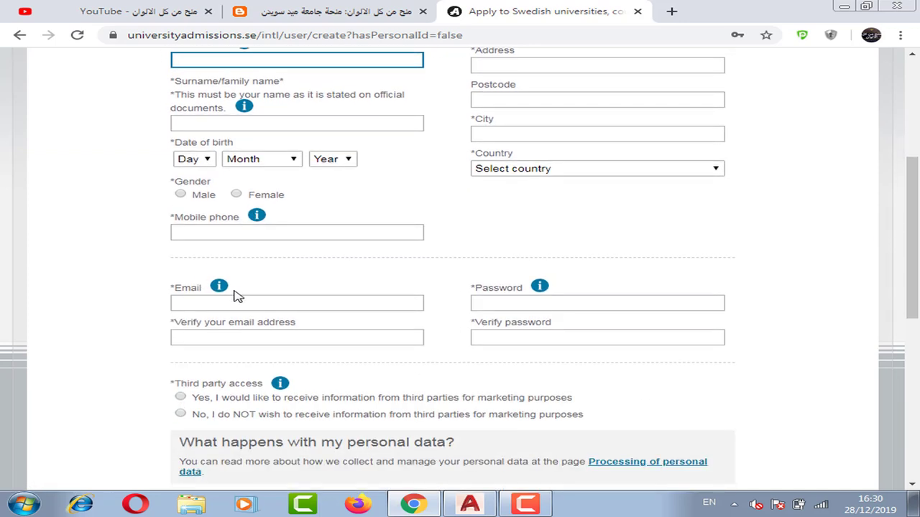
left_click(263, 300)
left_click(120, 298)
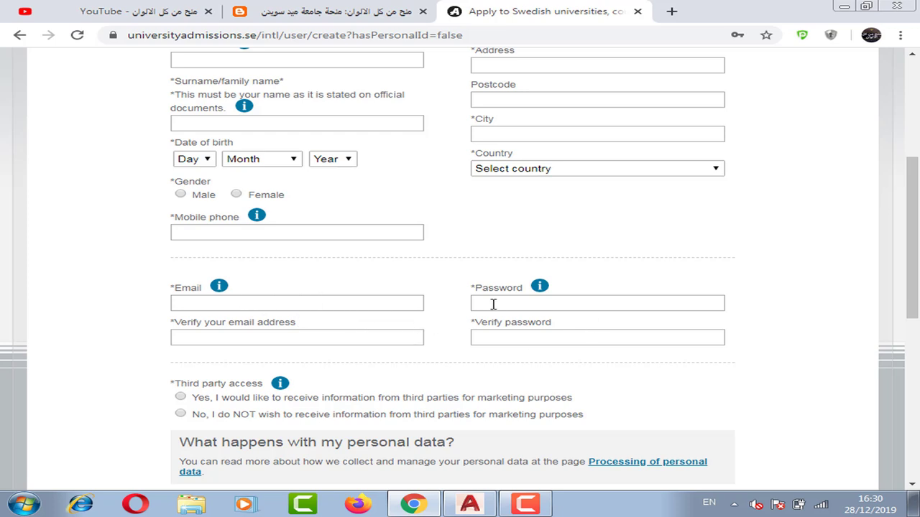
scroll(524, 304, "up", 3)
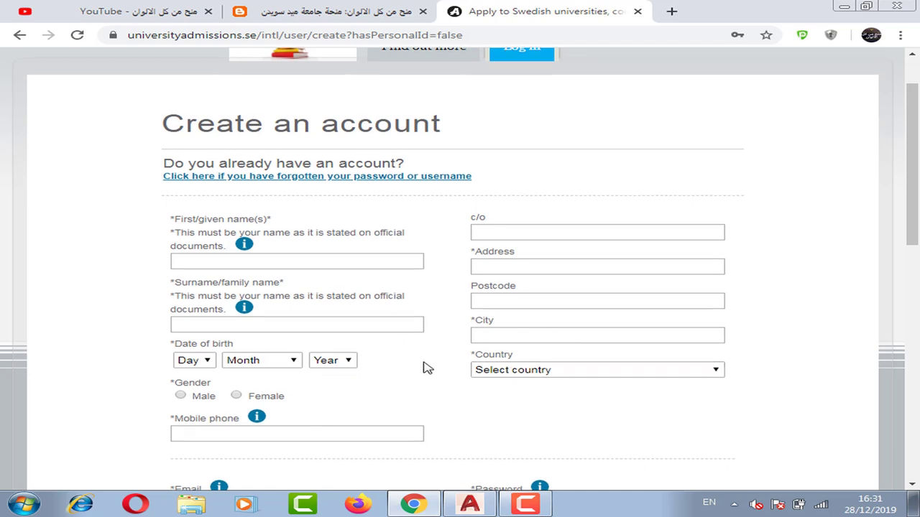
Step: Choose to receive third-party marketing information in the account form and review the form through to its submission option
scroll(421, 367, "down", 5)
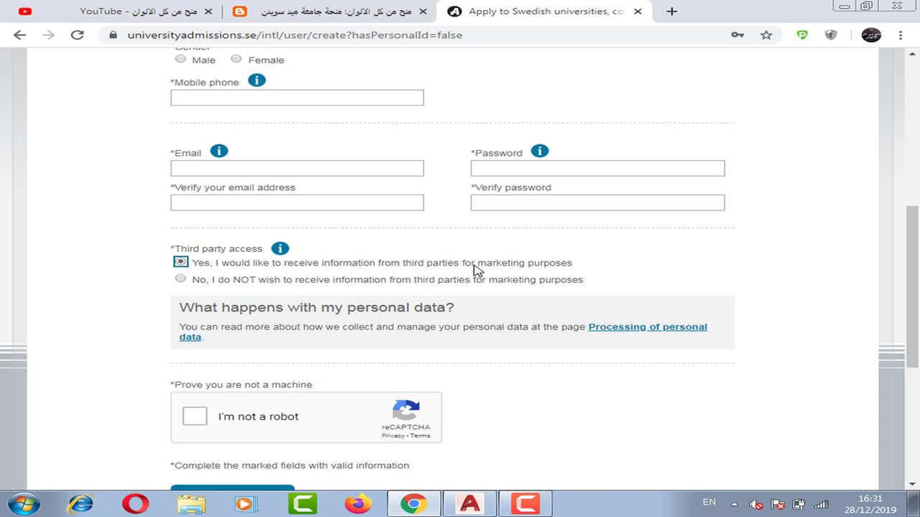
left_click(823, 290)
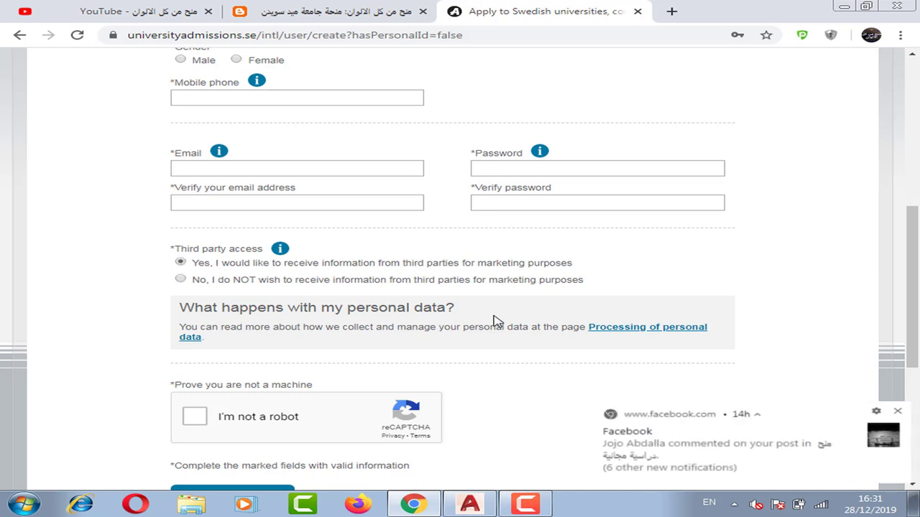
left_click(898, 412)
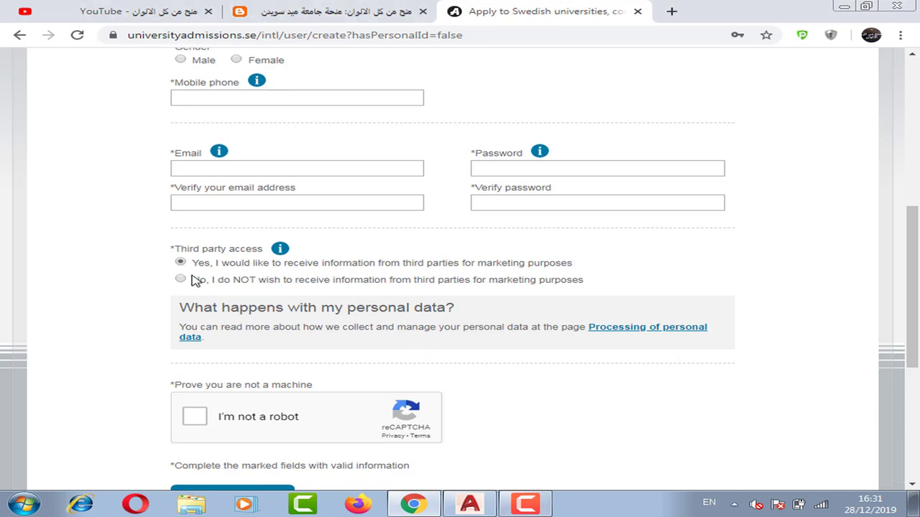
scroll(230, 424, "down", 2)
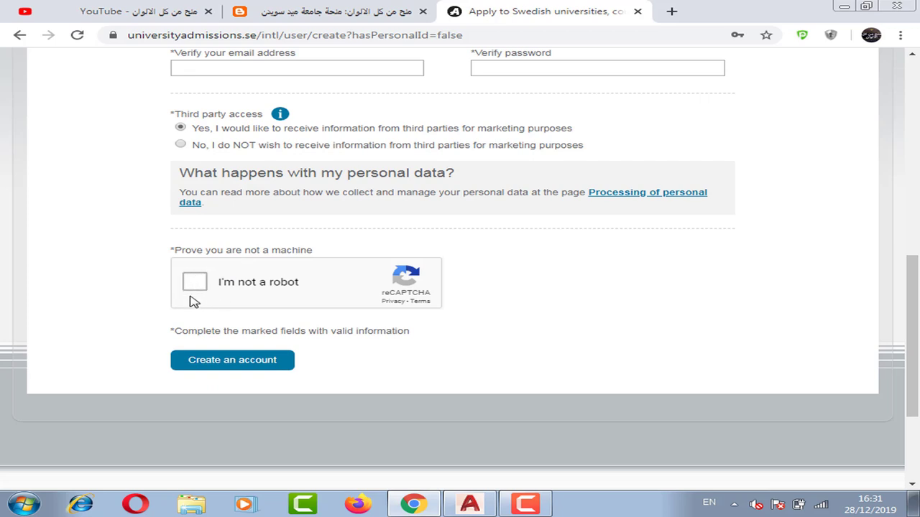
left_click(260, 361)
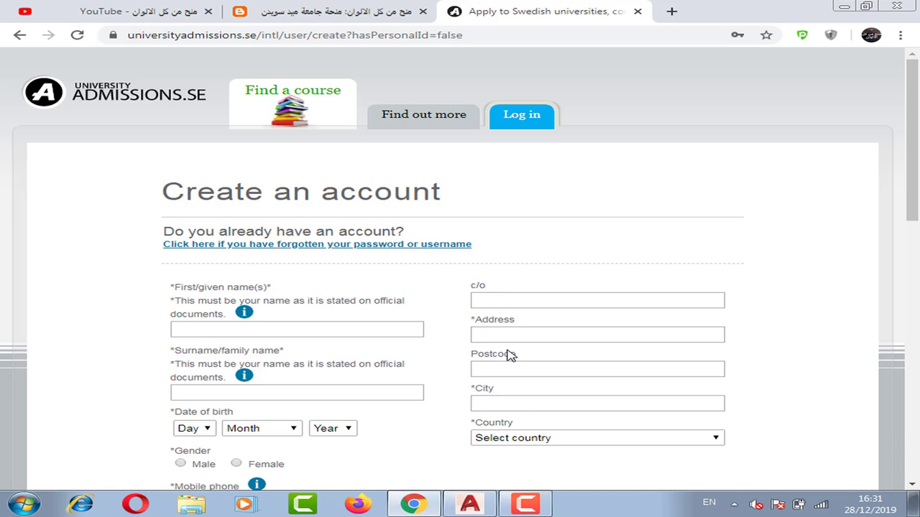
scroll(365, 340, "down", 4)
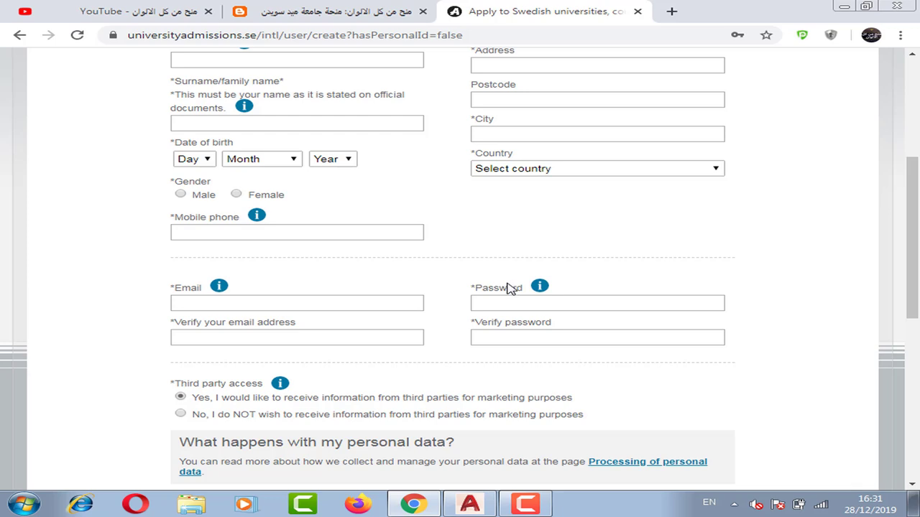
scroll(509, 287, "up", 4)
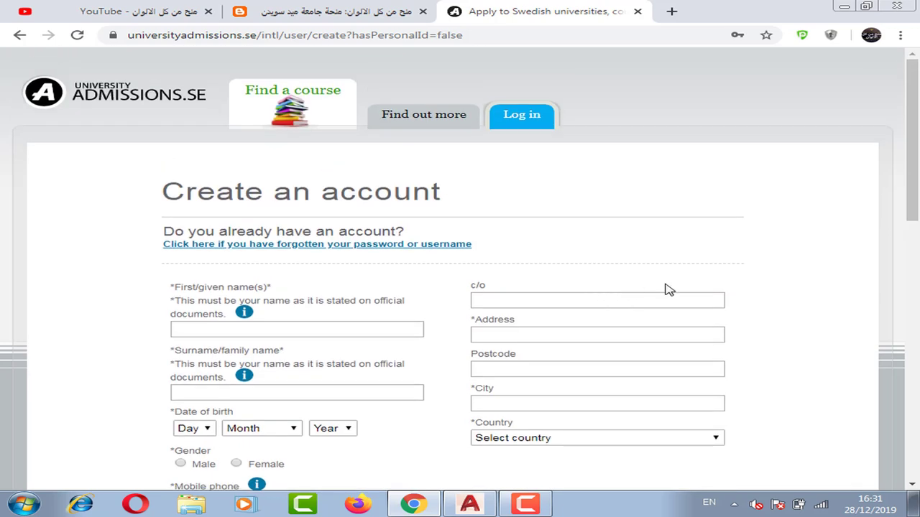
Step: Return to the login page and log in with the prefilled email and password of the existing account
key("alt+Left")
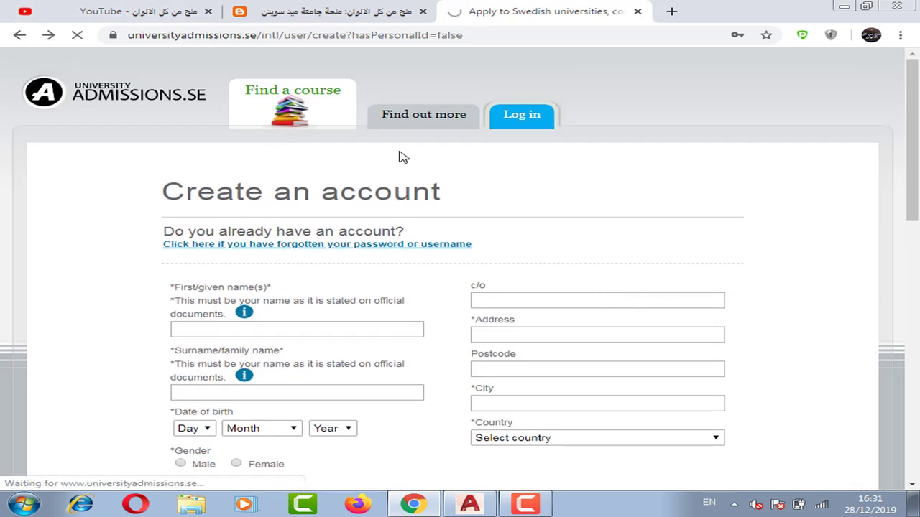
left_click(19, 37)
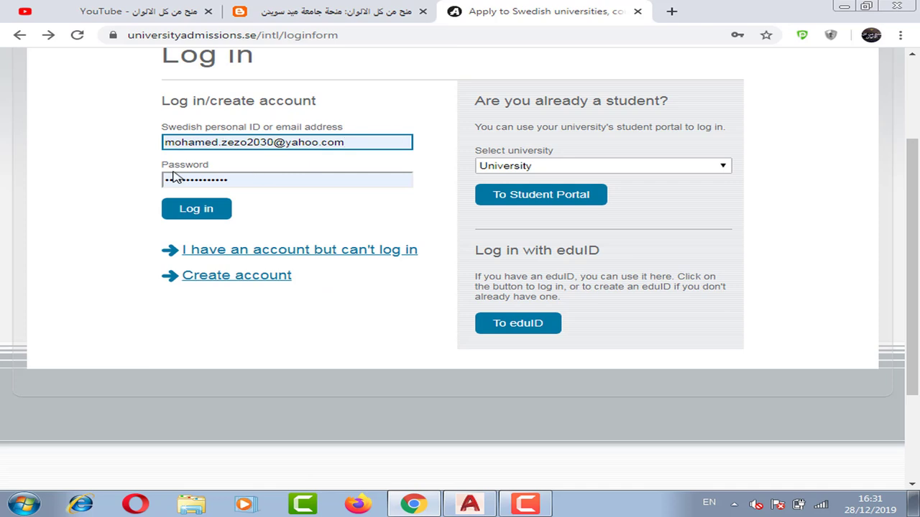
left_click(198, 214)
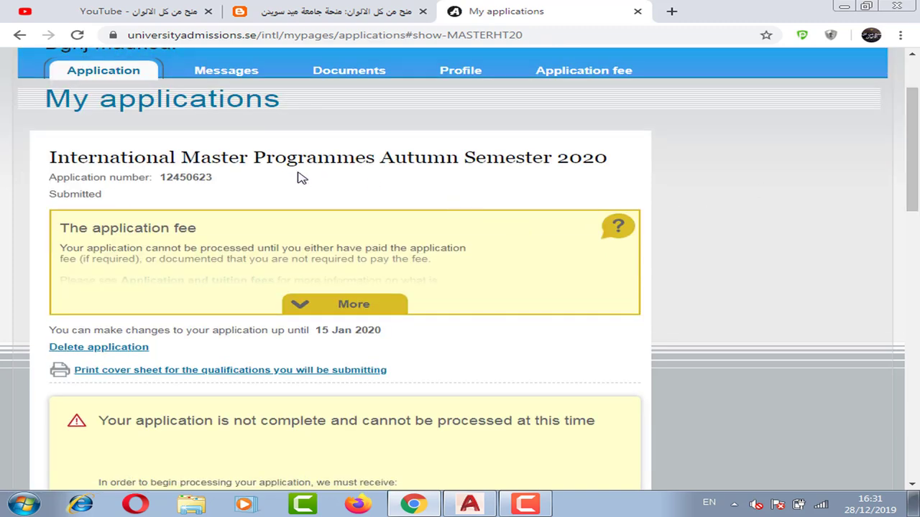
Step: Review the Autumn Semester 2020 master's application page, highlighting the deadline for making changes
scroll(302, 178, "up", 2)
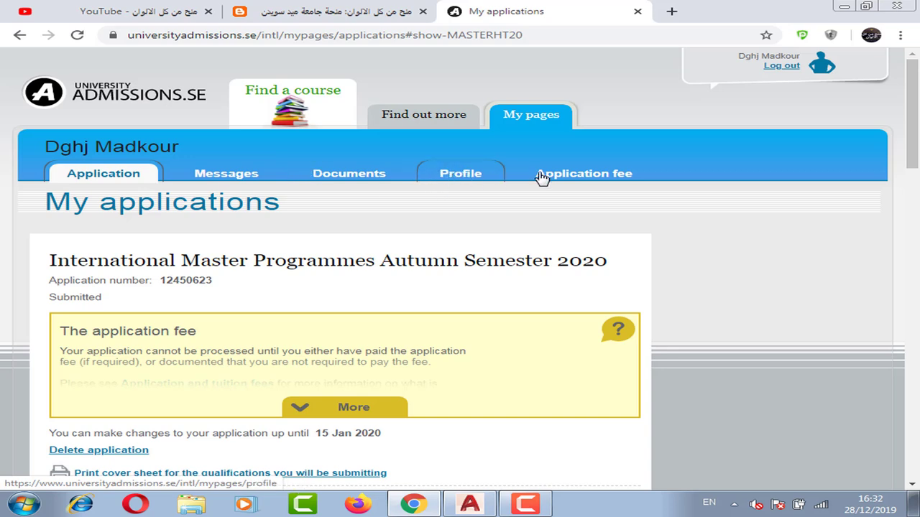
scroll(416, 204, "down", 1)
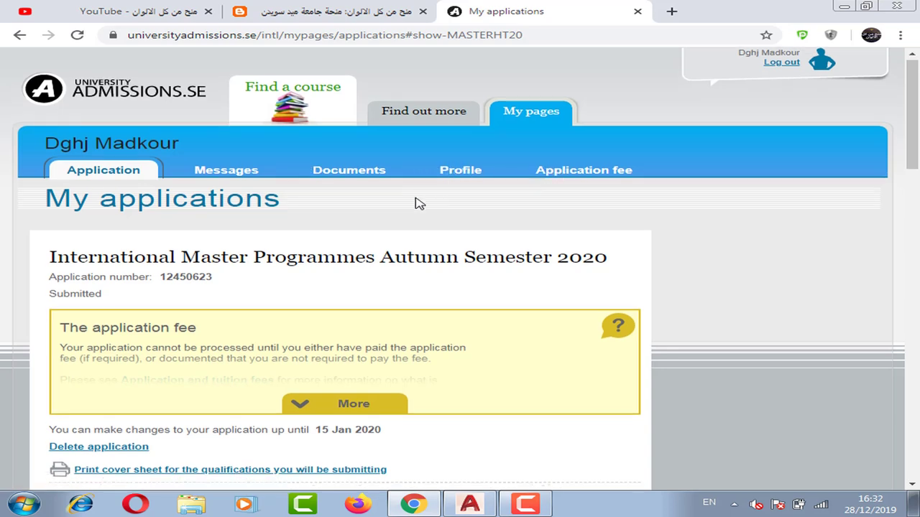
scroll(419, 204, "down", 4)
scroll(488, 188, "down", 2)
scroll(320, 193, "up", 2)
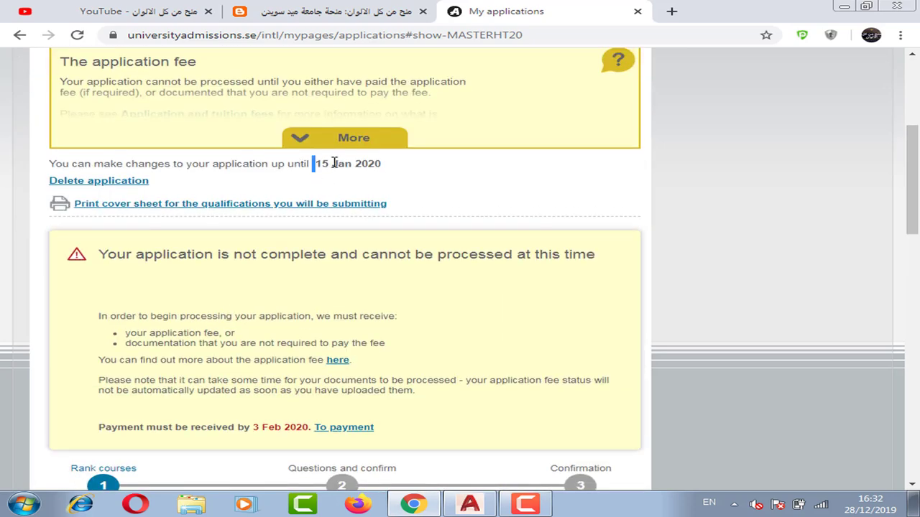
left_click_drag(314, 163, 380, 163)
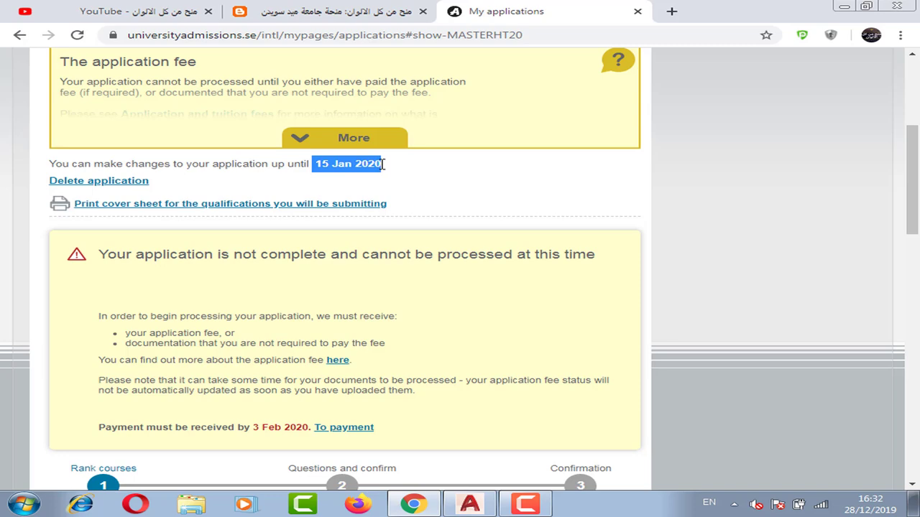
Step: Continue with the two ranked programmes to the confirmation stage and review its qualification country and application fee sections
scroll(385, 164, "down", 5)
scroll(405, 219, "up", 1)
scroll(240, 266, "down", 2)
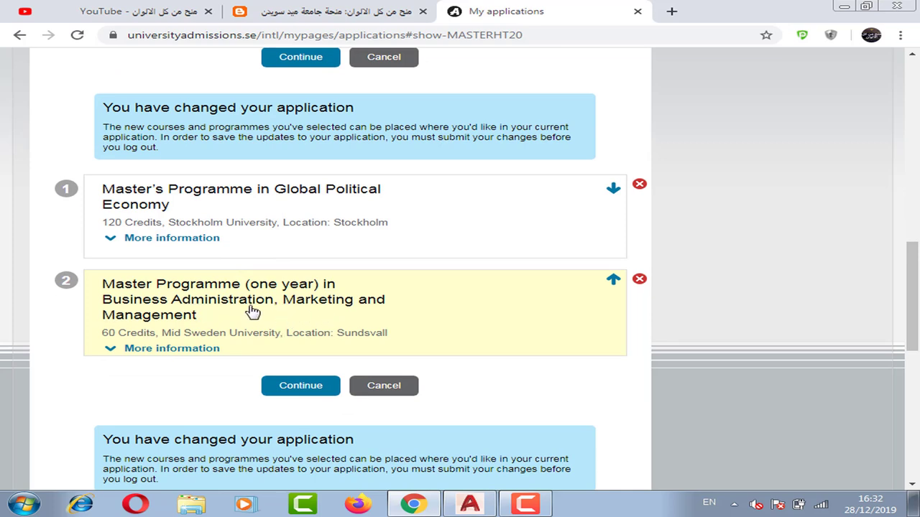
scroll(273, 322, "down", 2)
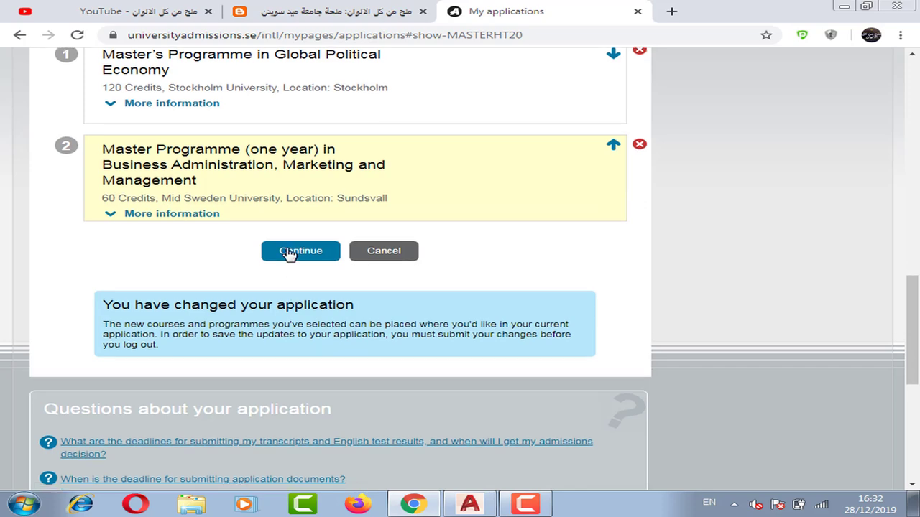
left_click(301, 251)
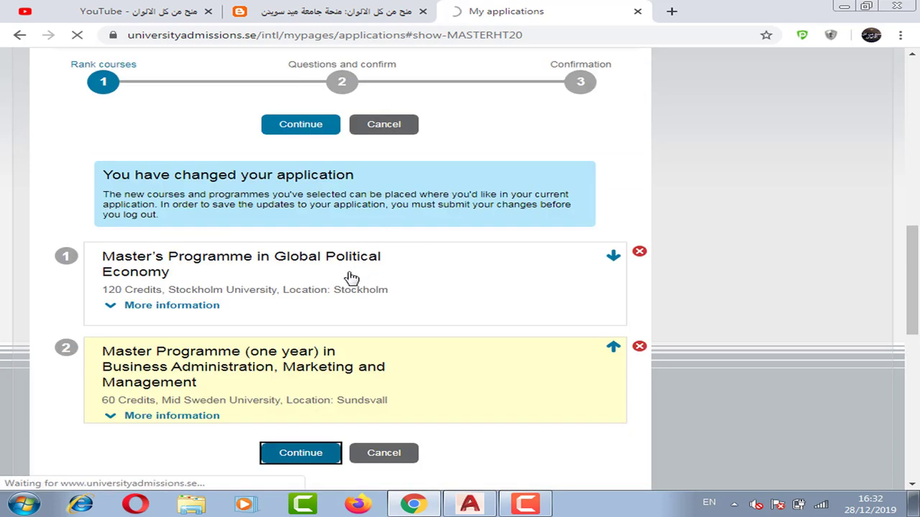
scroll(329, 277, "down", 5)
scroll(133, 248, "up", 1)
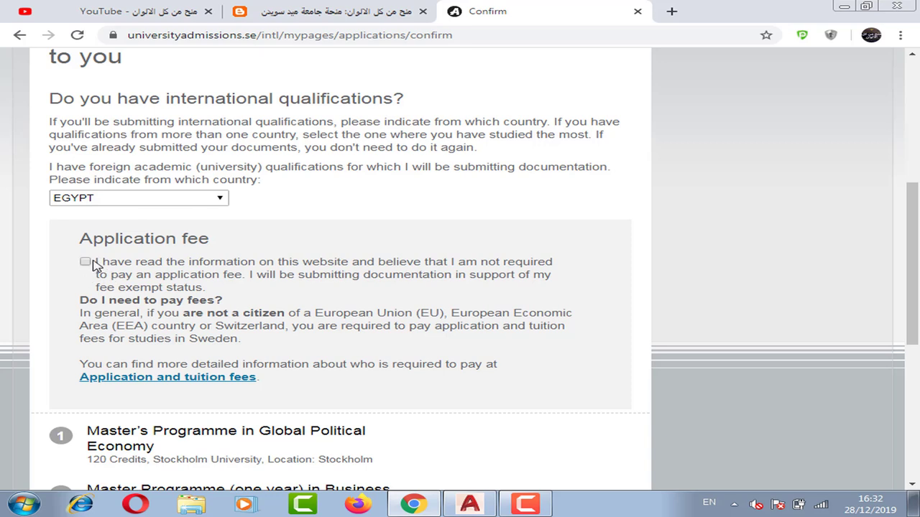
Step: Review the international qualifications and application fee questions, highlighting the fee text and dismissing the Facebook notification
left_click_drag(74, 243, 217, 250)
left_click(231, 247)
scroll(366, 289, "up", 5)
scroll(447, 320, "down", 5)
scroll(400, 357, "up", 1)
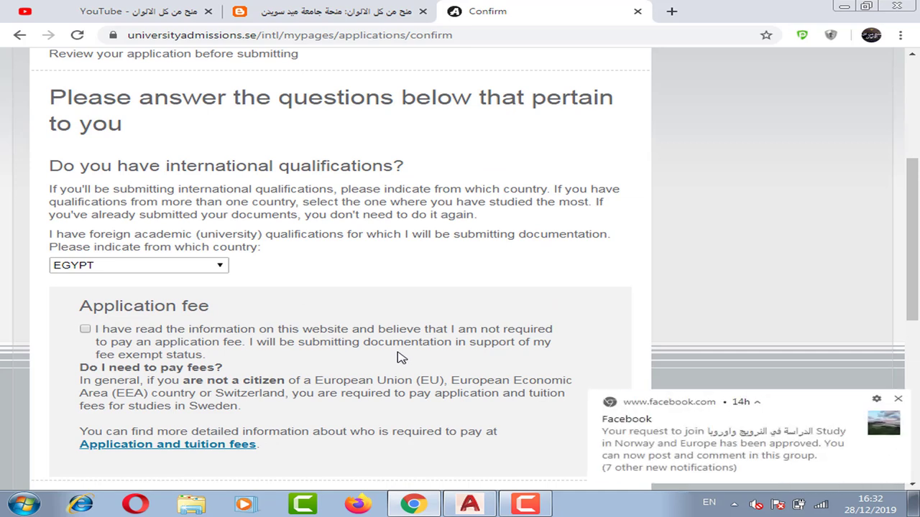
left_click(898, 399)
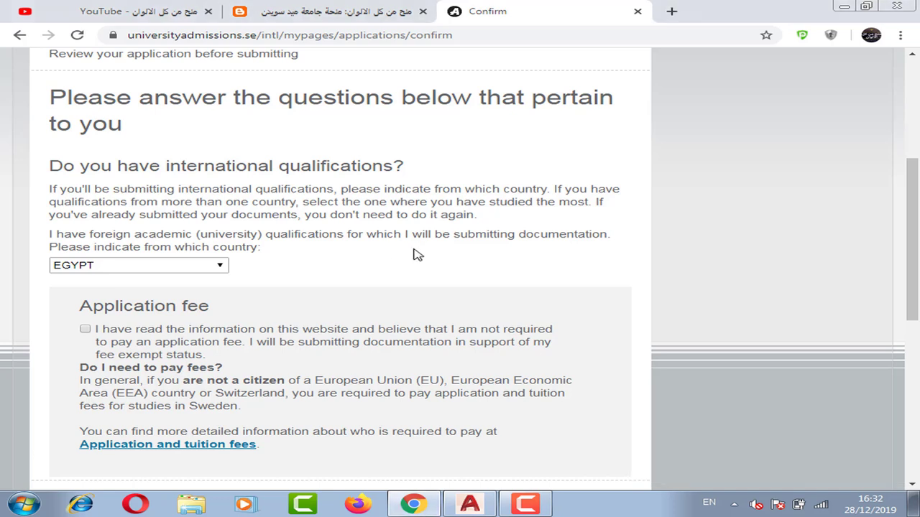
scroll(388, 270, "down", 1)
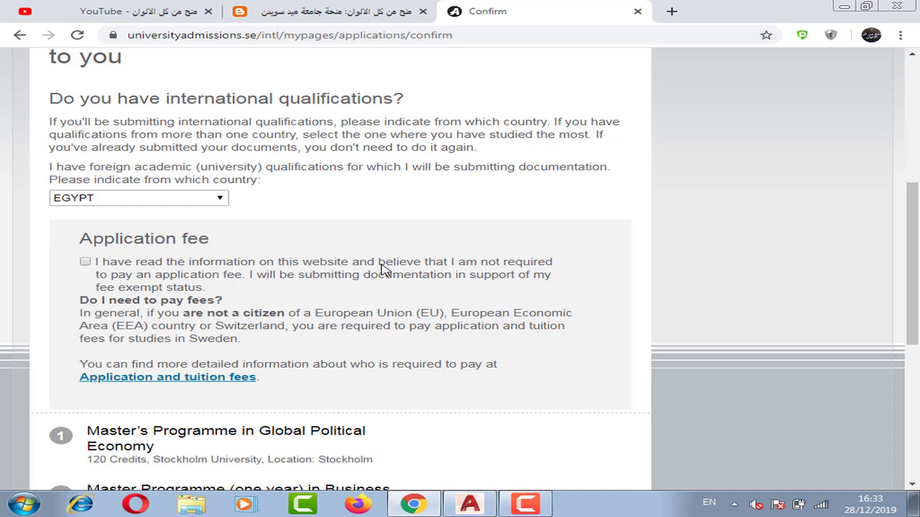
Step: Submit the application with Egypt as the qualification country and without claiming the application fee exemption
scroll(383, 269, "down", 3)
scroll(242, 168, "up", 3)
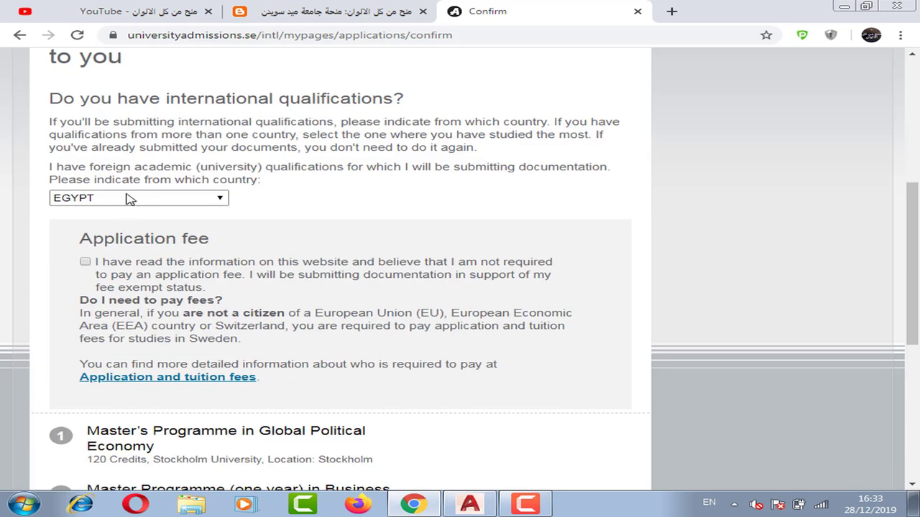
scroll(230, 207, "down", 4)
left_click(301, 300)
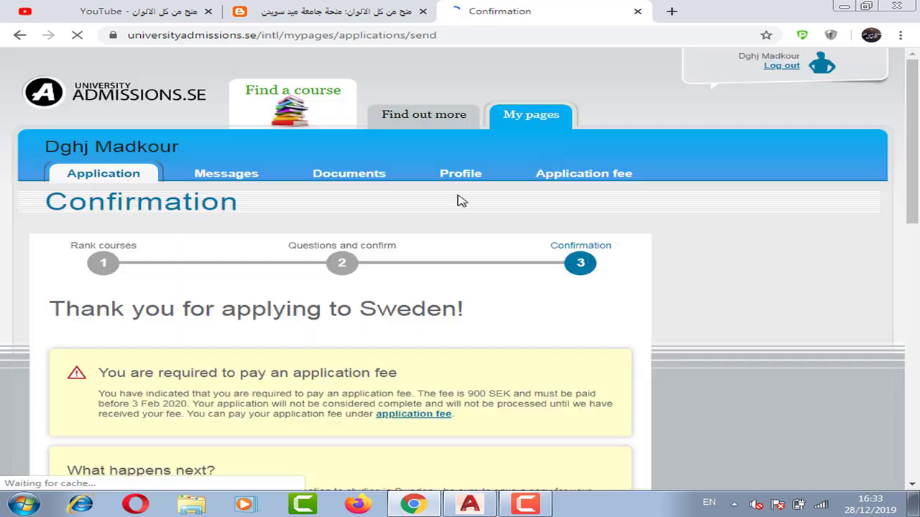
Step: Review the fee notice, next steps and selected programmes on the confirmation page, and acknowledge it to return to My applications
scroll(464, 216, "down", 1)
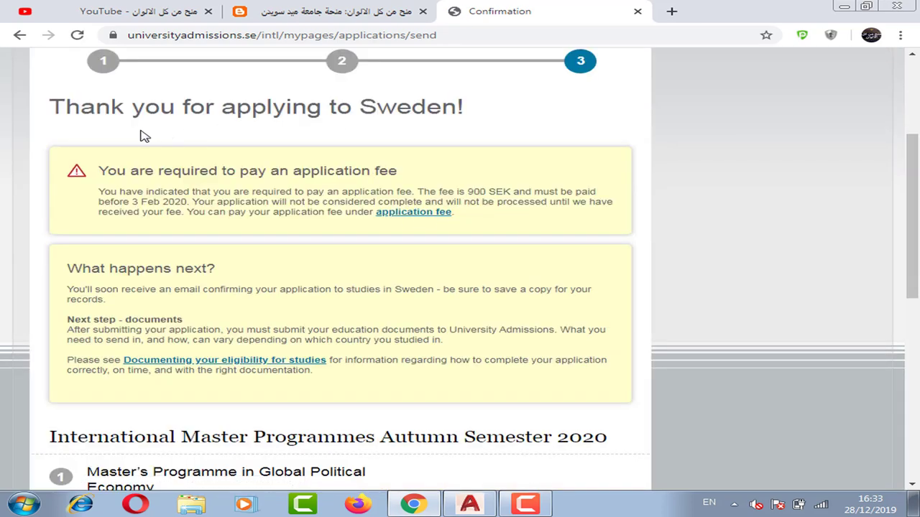
scroll(338, 130, "down", 2)
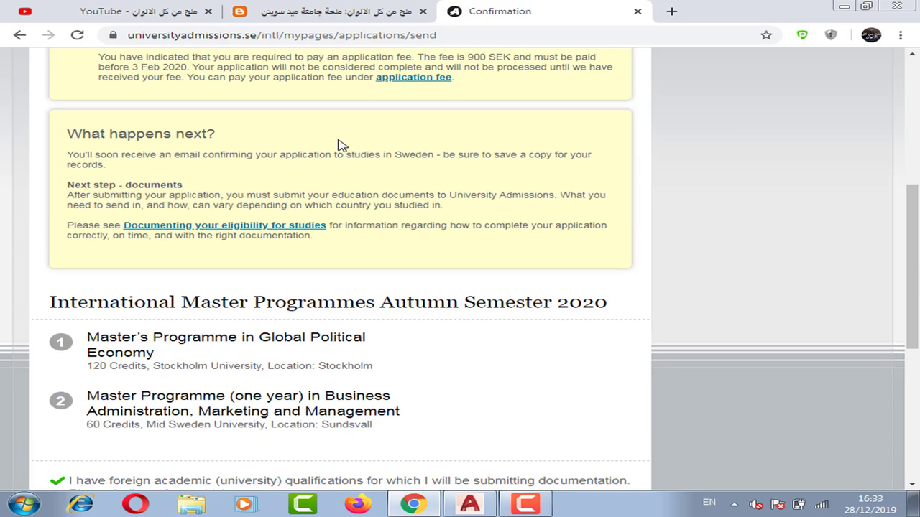
scroll(382, 251, "down", 2)
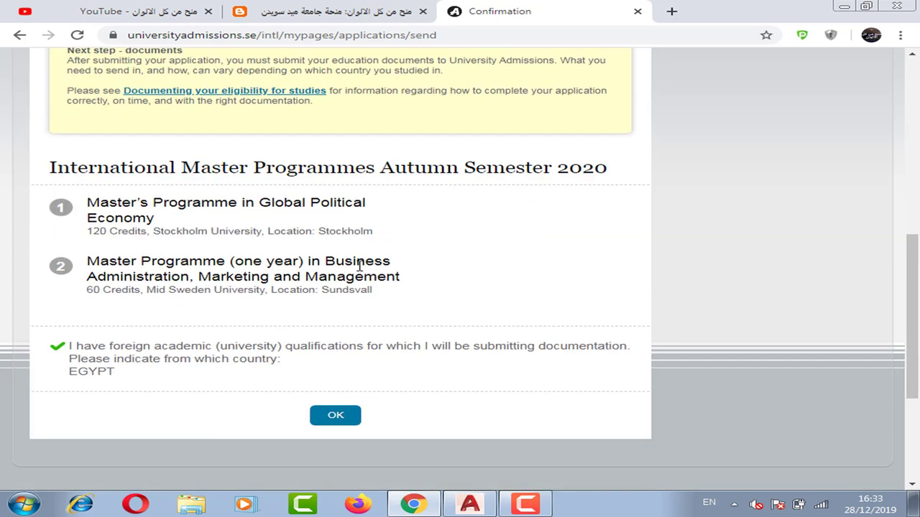
scroll(405, 345, "up", 8)
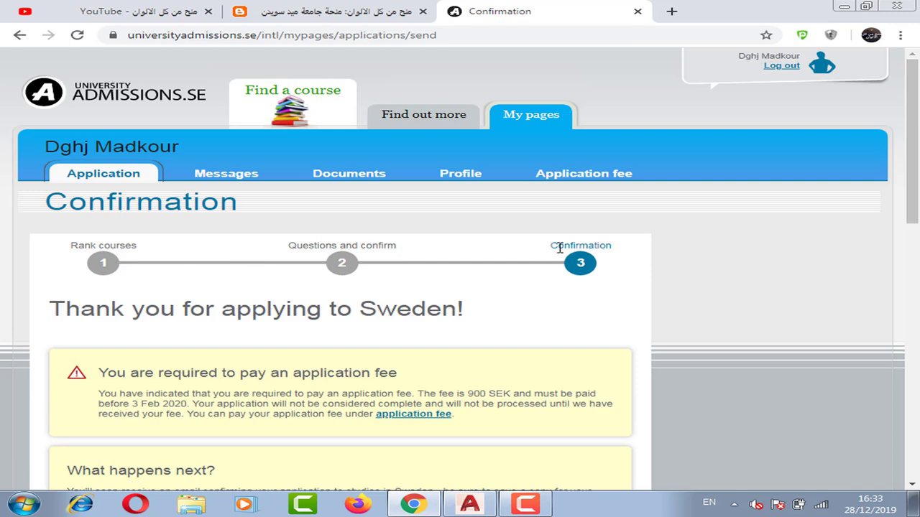
scroll(493, 309, "down", 10)
left_click(336, 200)
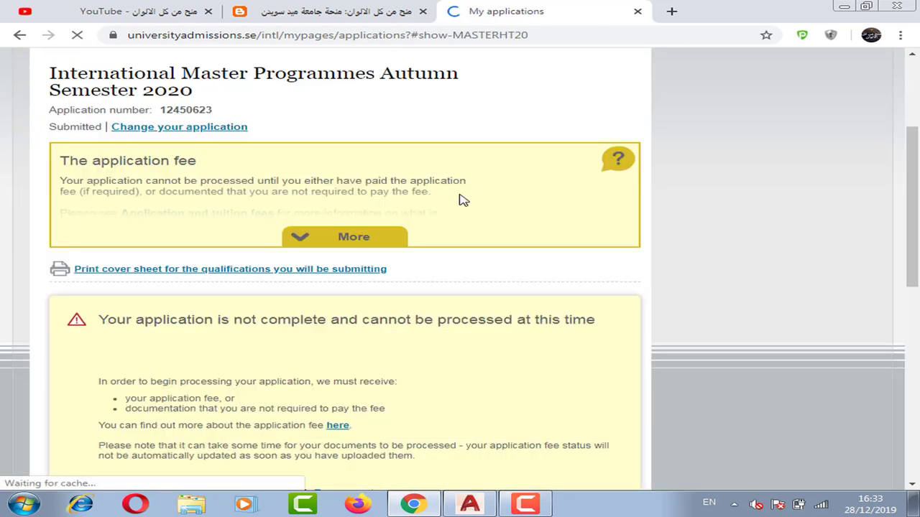
scroll(467, 209, "up", 3)
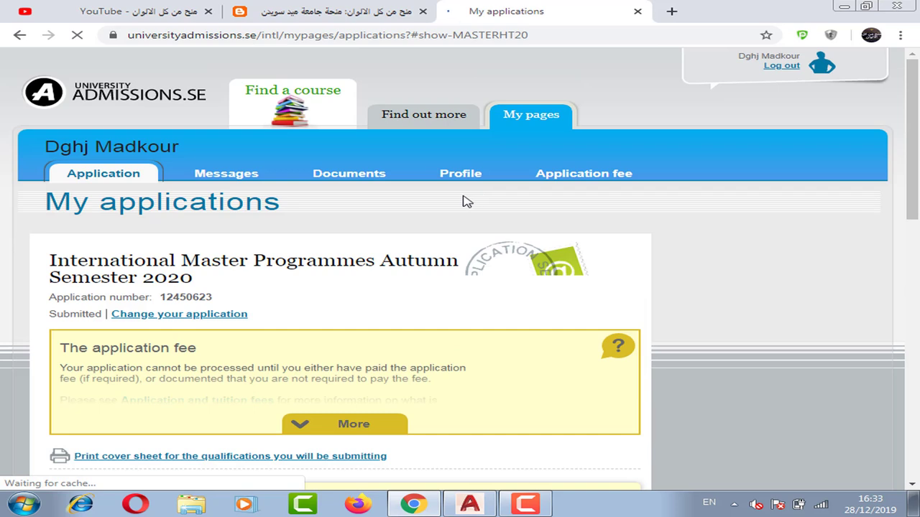
Step: Go to the applicant's documents page and review the documentation requirements for English proficiency, ID and certificates
left_click(351, 176)
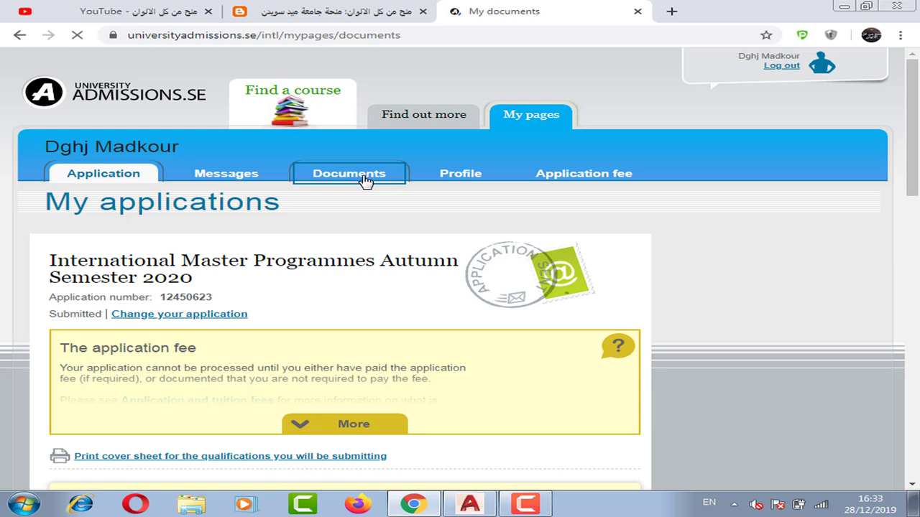
scroll(386, 208, "down", 4)
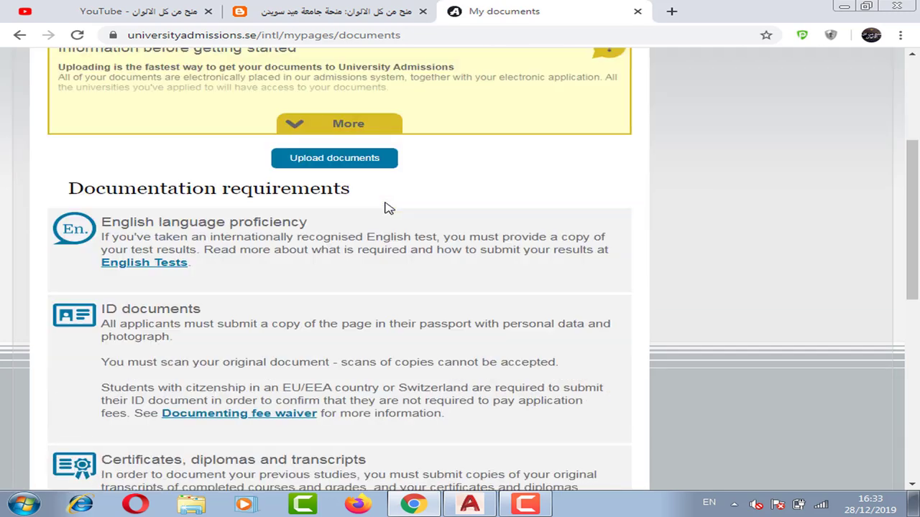
scroll(503, 133, "down", 3)
scroll(891, 198, "up", 2)
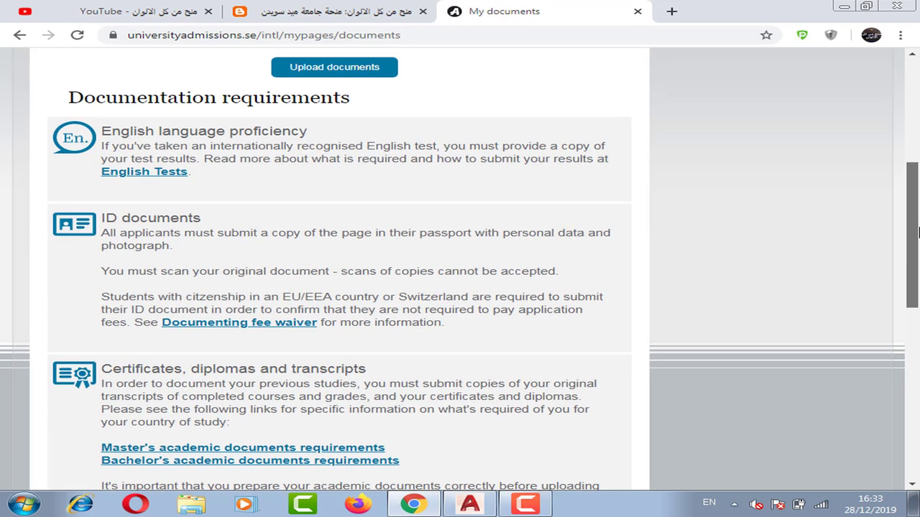
Step: Display the English Tests information page in a new tab, find its accepted tests section and dismiss the pop-up notification
right_click(170, 177)
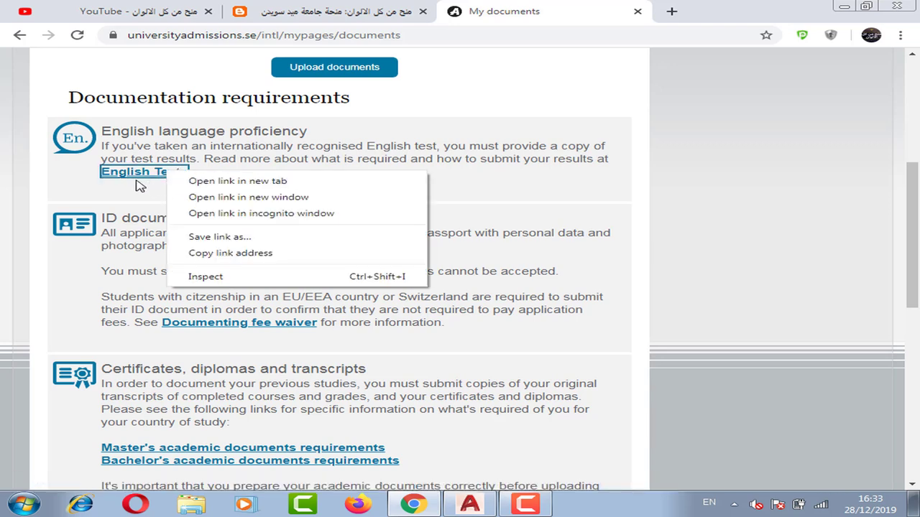
left_click(194, 182)
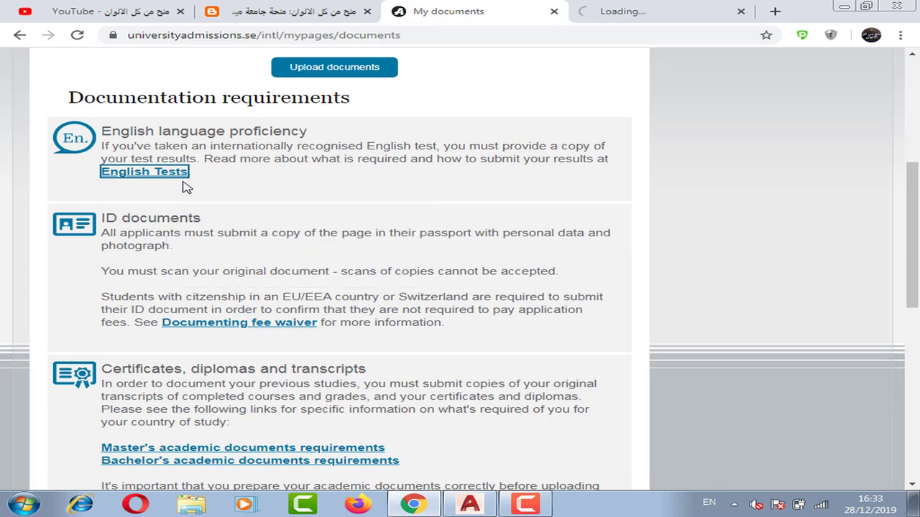
left_click(586, 12)
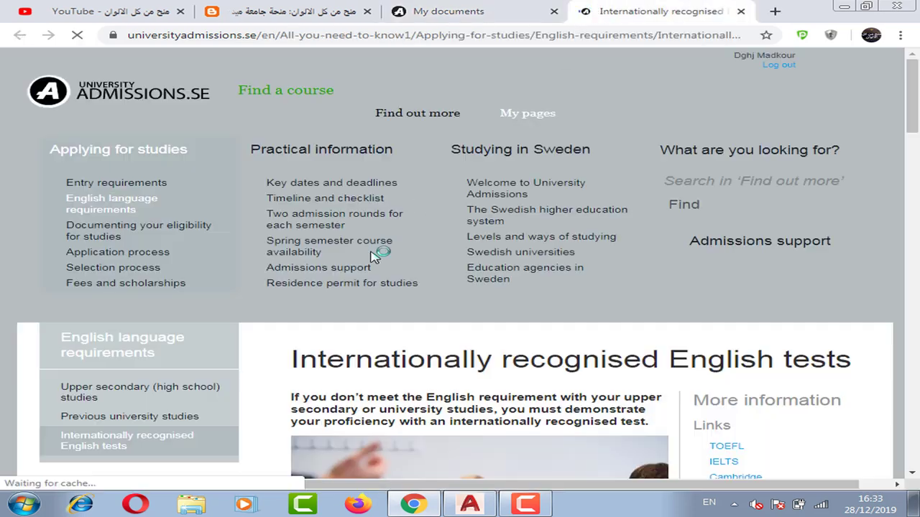
scroll(822, 190, "down", 3)
scroll(916, 192, "down", 3)
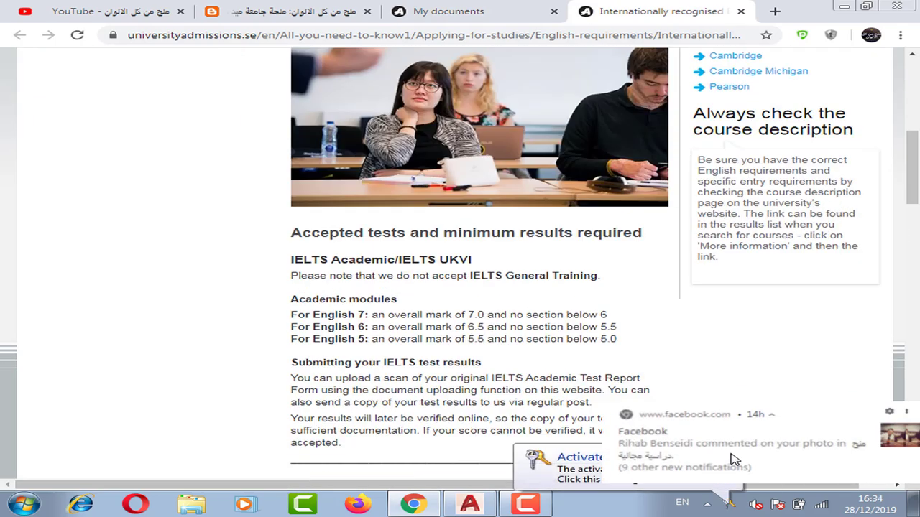
left_click(898, 413)
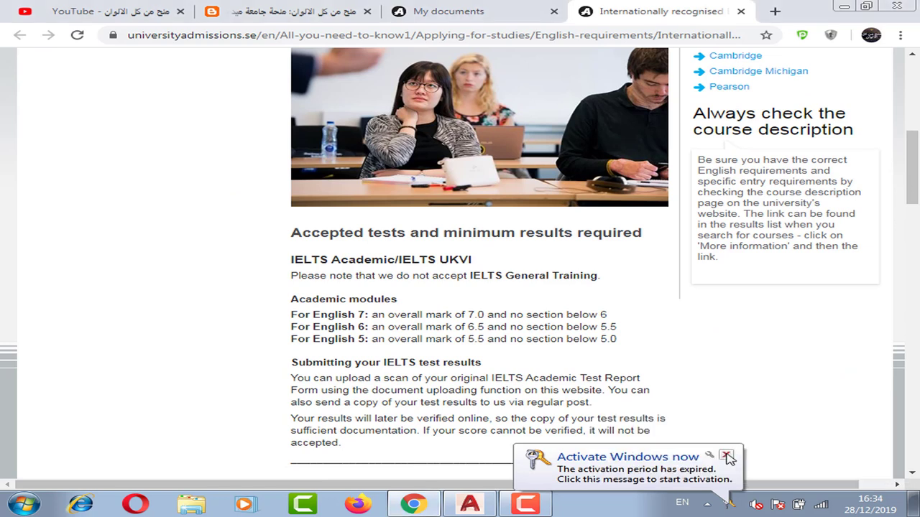
Step: Examine the minimum IELTS and TOEFL iBT scores for English 5, 6 and 7 and how to submit the results
scroll(431, 280, "down", 1)
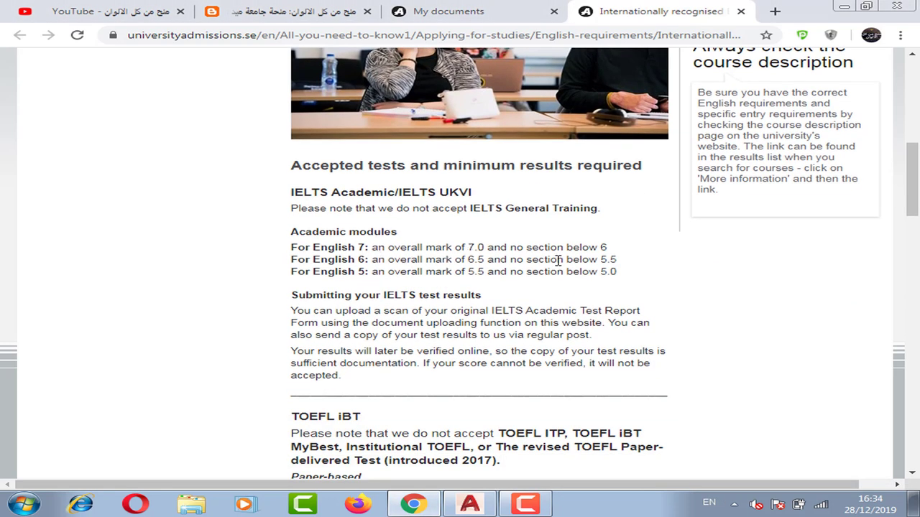
scroll(356, 180, "down", 1)
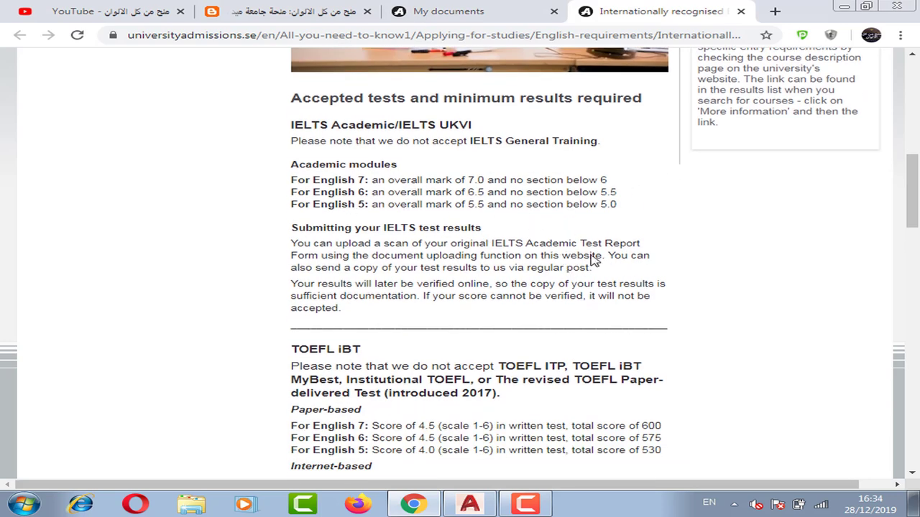
scroll(574, 262, "down", 2)
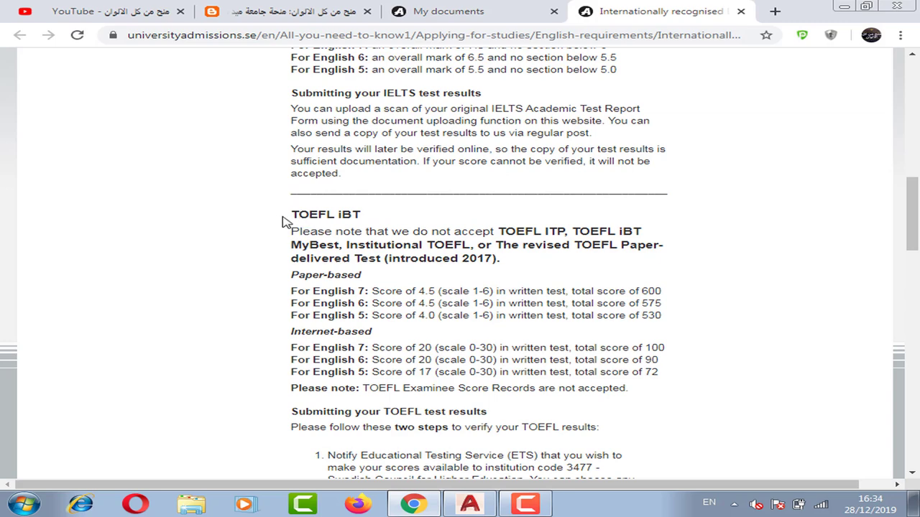
left_click_drag(309, 215, 371, 222)
left_click(371, 222)
scroll(390, 251, "down", 5)
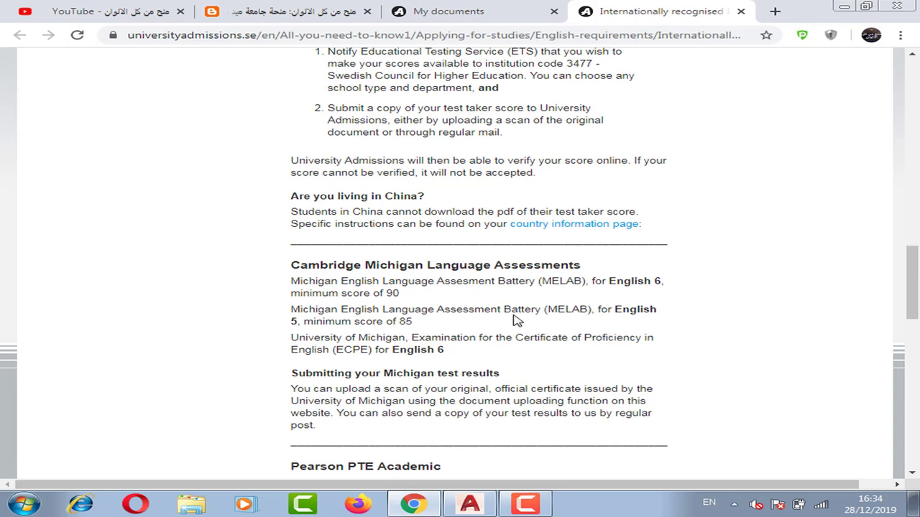
scroll(435, 236, "down", 2)
scroll(467, 237, "up", 5)
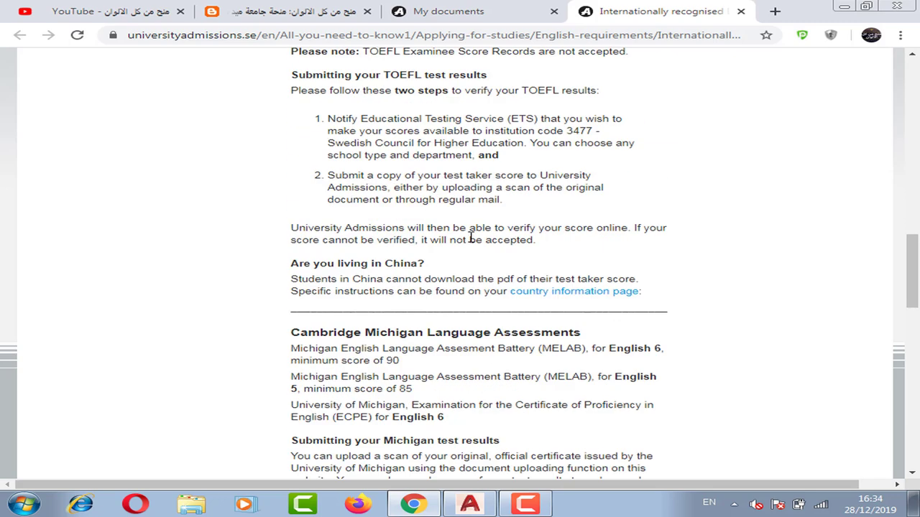
scroll(424, 209, "up", 2)
scroll(451, 235, "up", 2)
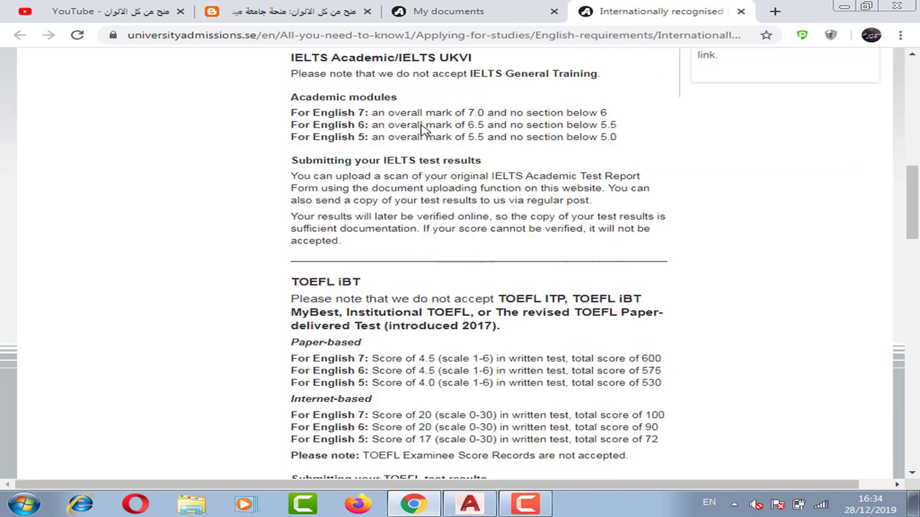
Step: Examine the requirements for the Cambridge Michigan, Pearson PTE Academic and Cambridge ESOL tests
scroll(424, 287, "down", 6)
scroll(560, 323, "down", 2)
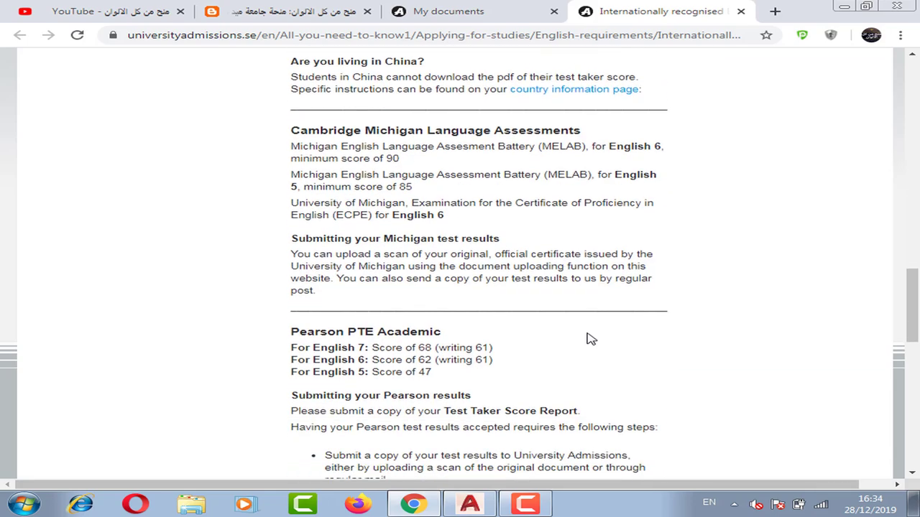
scroll(683, 388, "down", 3)
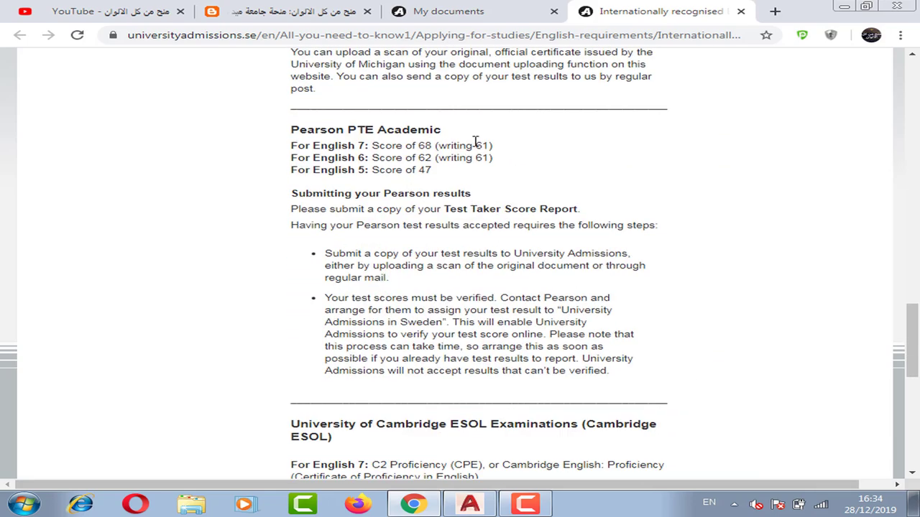
scroll(491, 254, "down", 2)
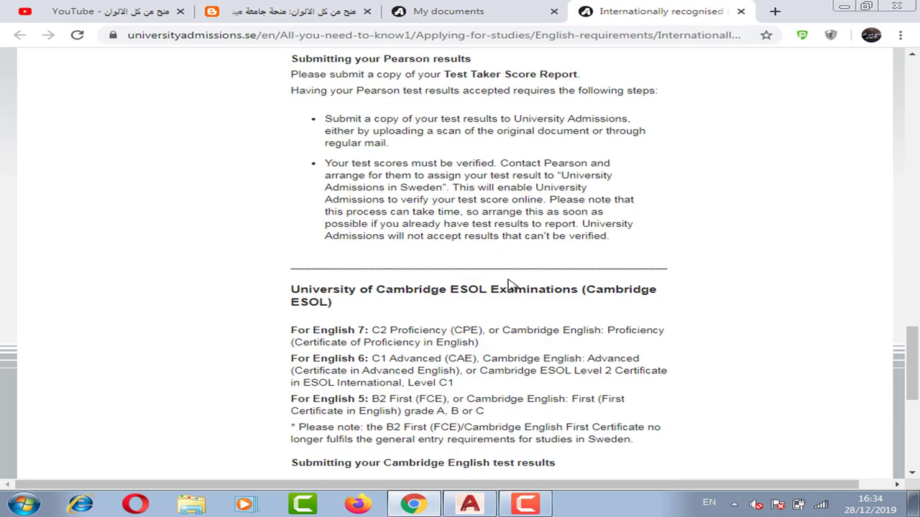
scroll(517, 317, "down", 2)
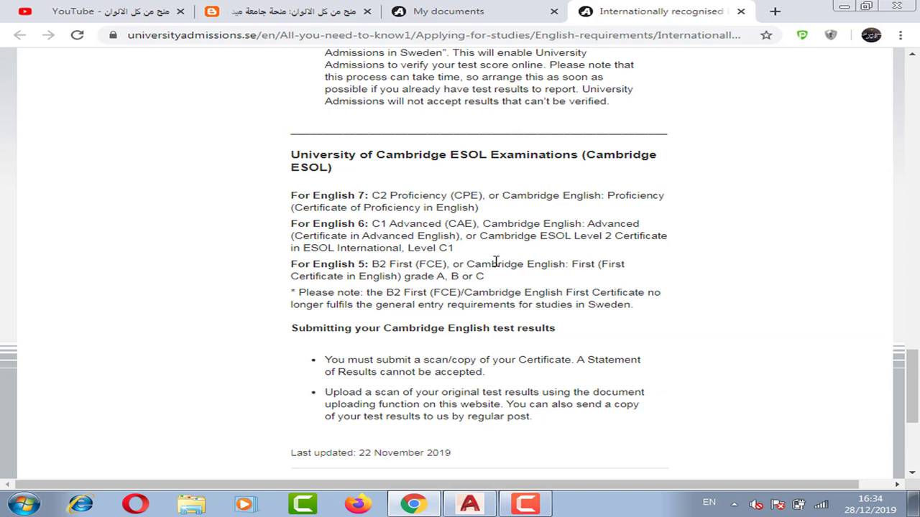
scroll(467, 189, "up", 4)
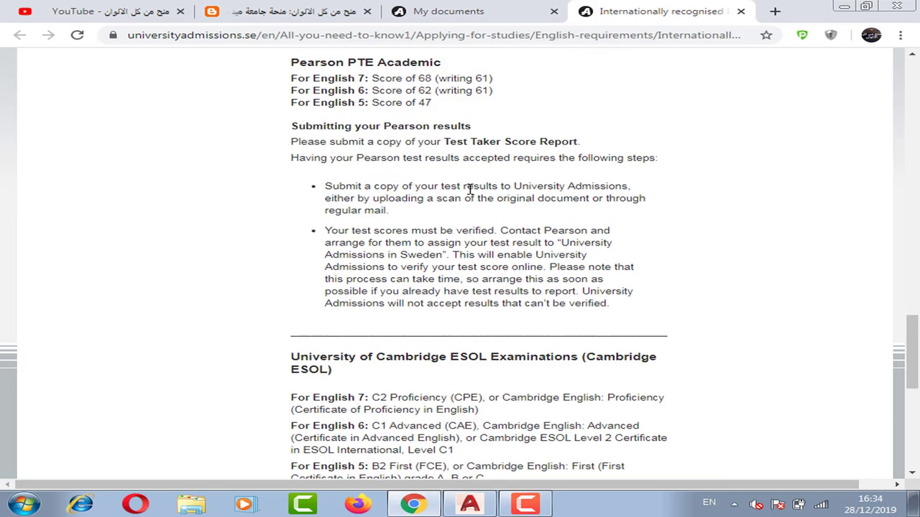
scroll(474, 187, "up", 8)
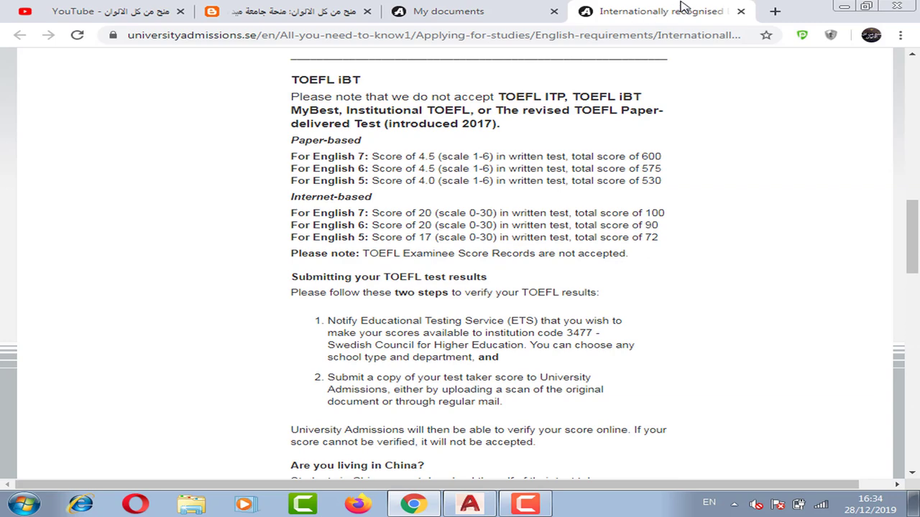
Step: Close the English tests page and review the ID document and certificate requirements on the documents page
left_click(742, 16)
scroll(273, 173, "down", 1)
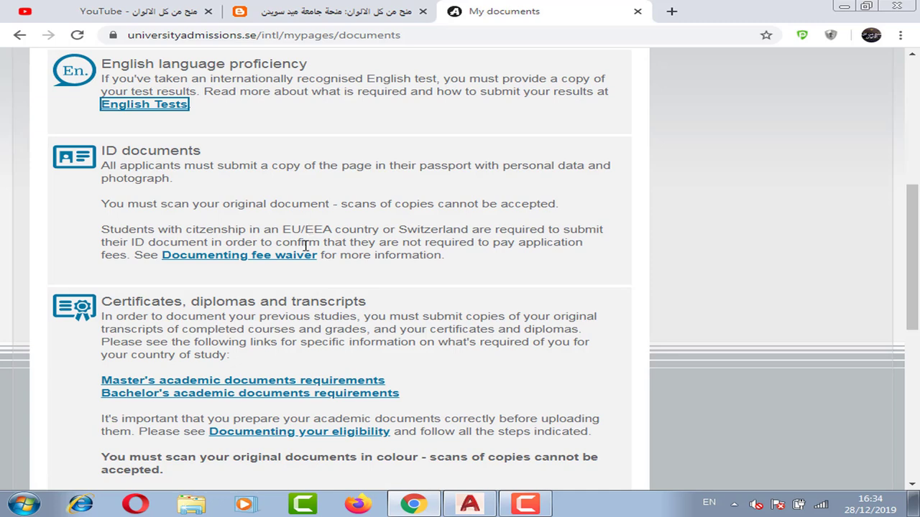
scroll(303, 236, "down", 2)
scroll(316, 251, "up", 2)
scroll(393, 342, "down", 1)
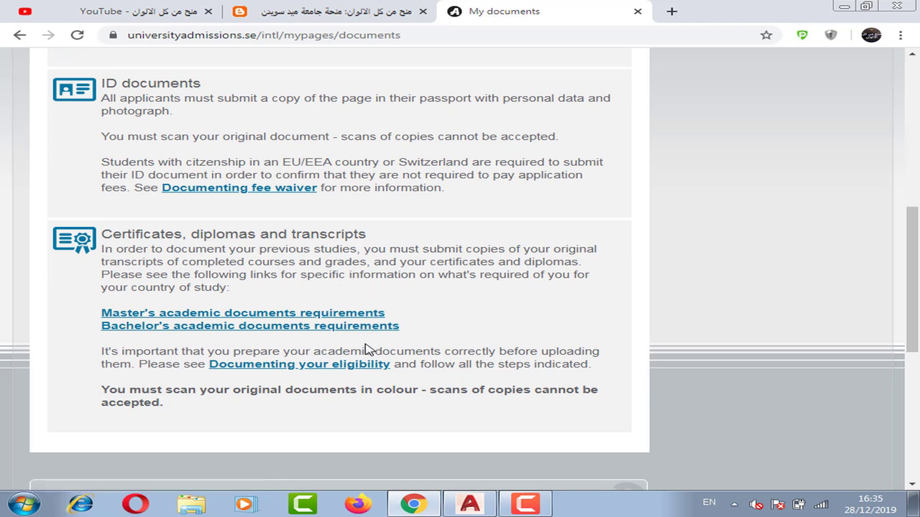
Step: Open the Master's academic documents requirements in a new tab and switch to it
right_click(328, 318)
left_click(355, 321)
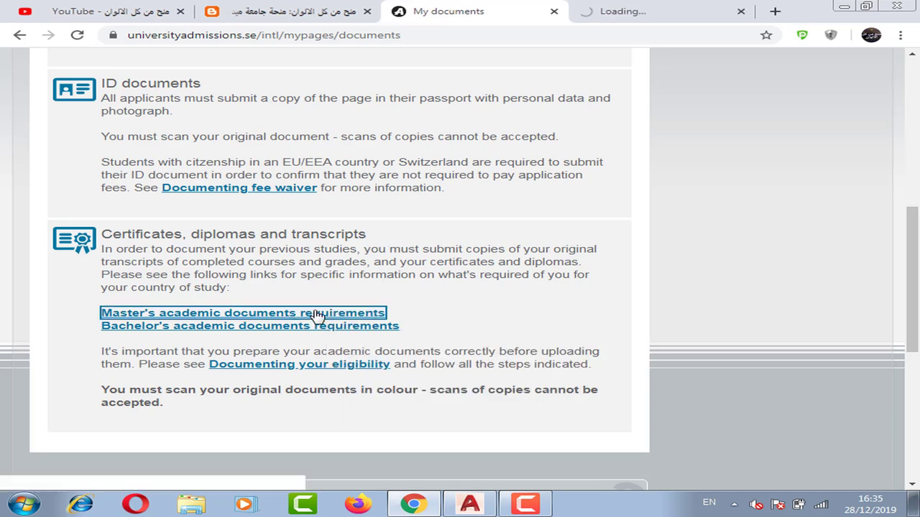
left_click(613, 7)
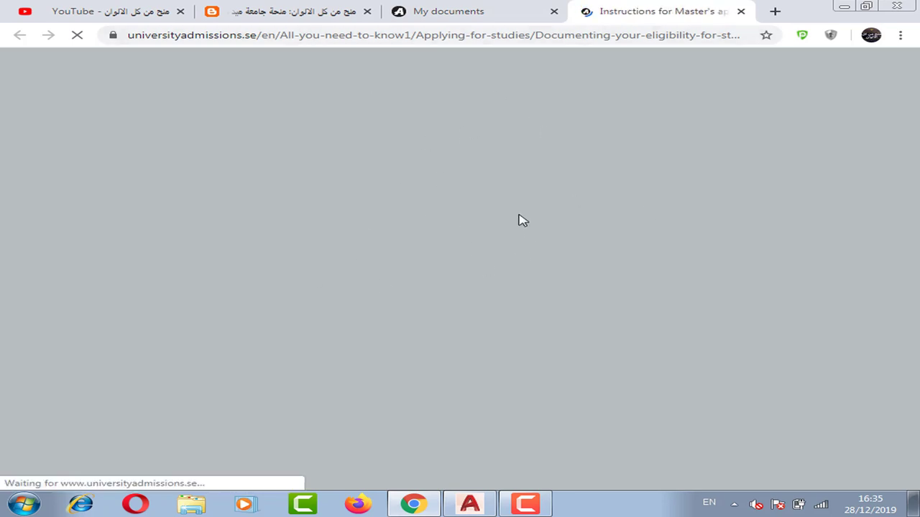
Step: Open the instructions for students in their final year of bachelor's studies from the Master's applicants page
scroll(519, 277, "down", 3)
scroll(681, 286, "down", 8)
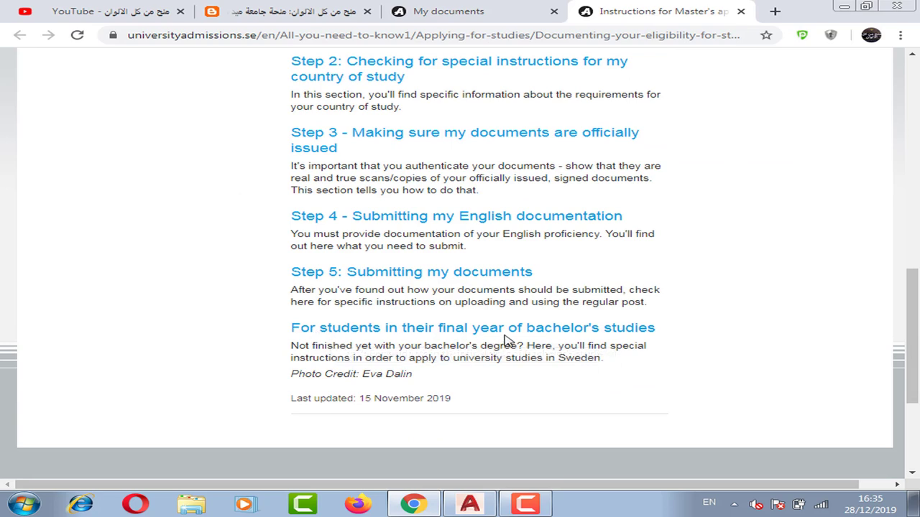
scroll(460, 324, "down", 1)
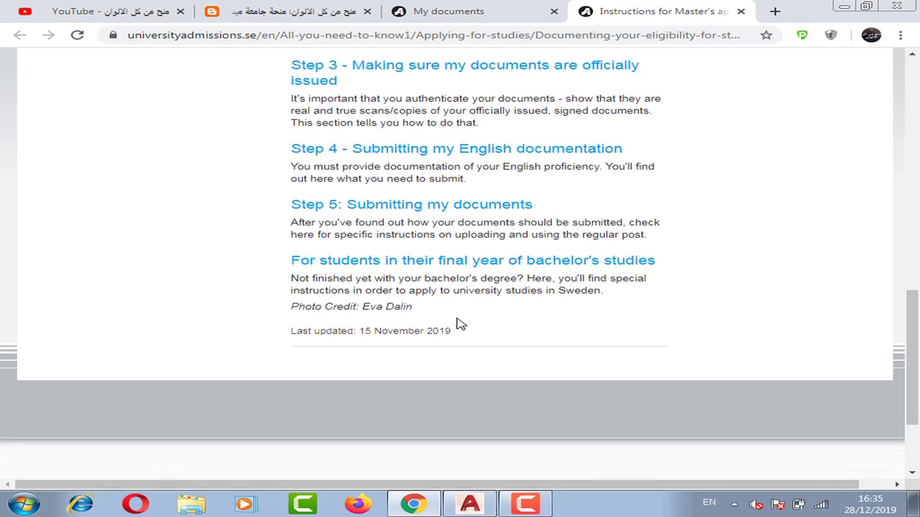
left_click(405, 261)
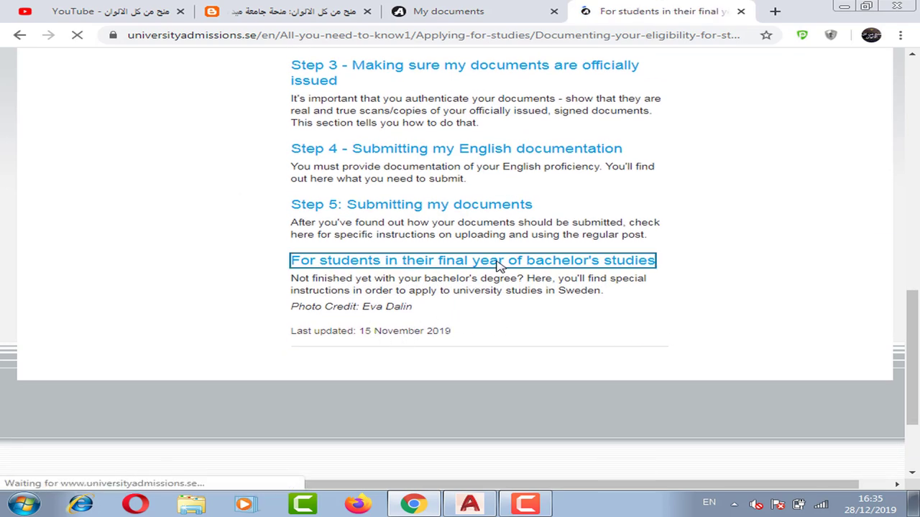
Step: Review the transcript and university certification requirements for applicants who have not completed their final year
scroll(642, 263, "down", 4)
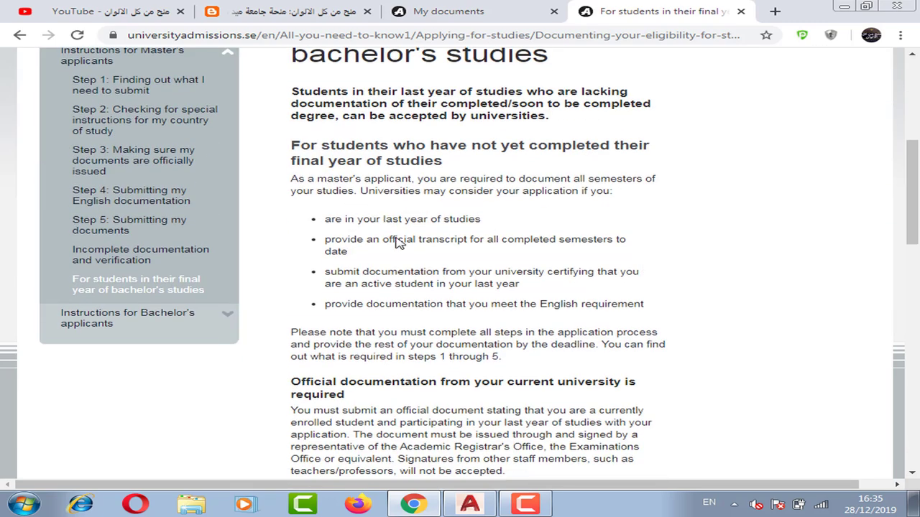
left_click_drag(417, 239, 620, 253)
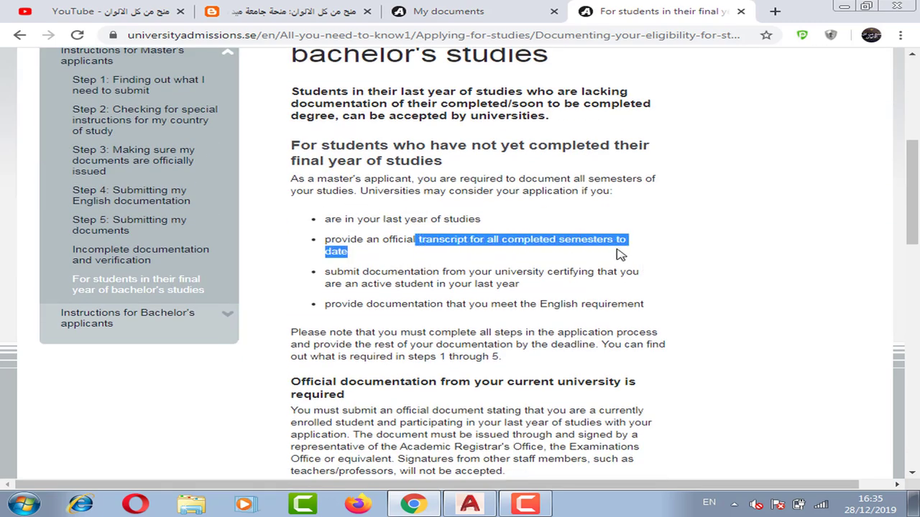
left_click(479, 266)
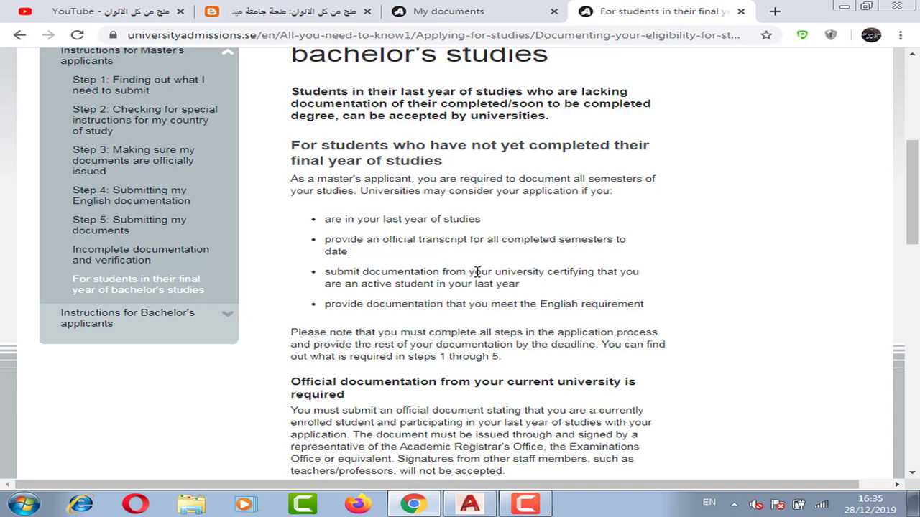
scroll(477, 272, "up", 5)
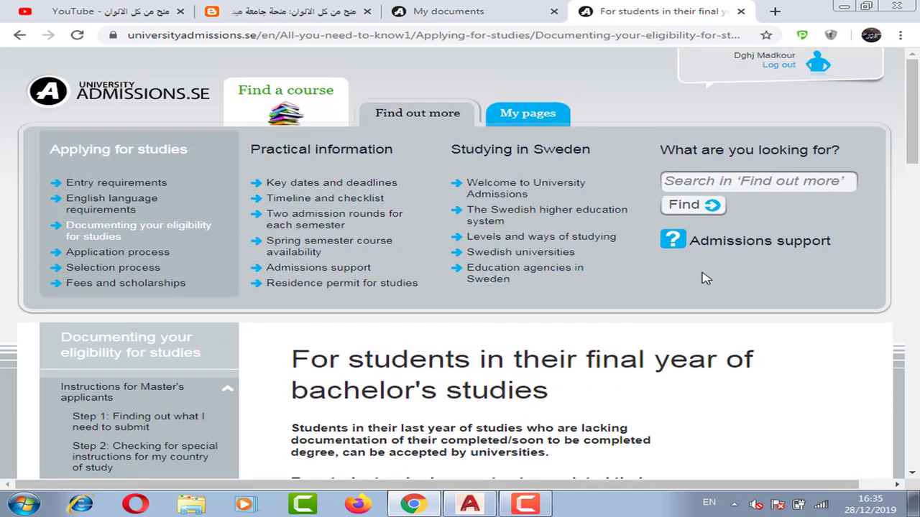
Step: Close the final-year instructions page and open the document upload form from My documents
left_click(741, 12)
left_click(501, 305)
scroll(499, 303, "up", 1)
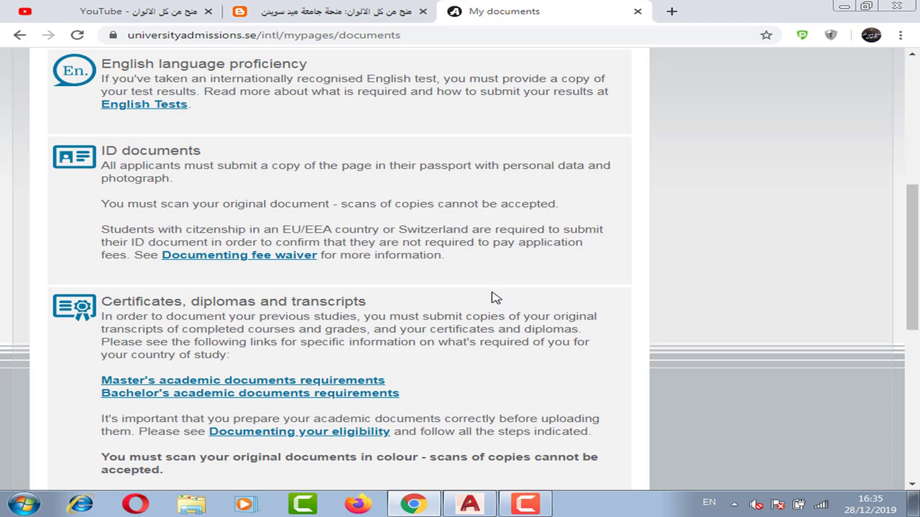
scroll(496, 297, "up", 5)
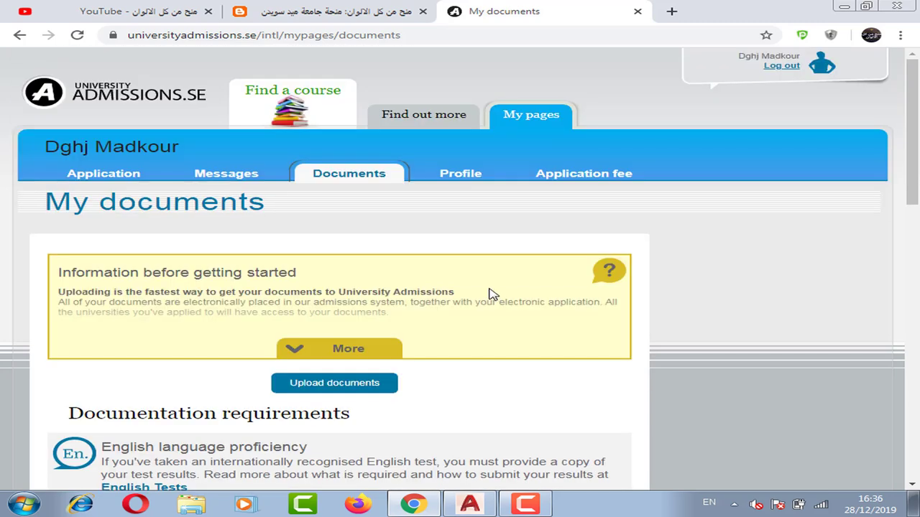
scroll(493, 295, "down", 2)
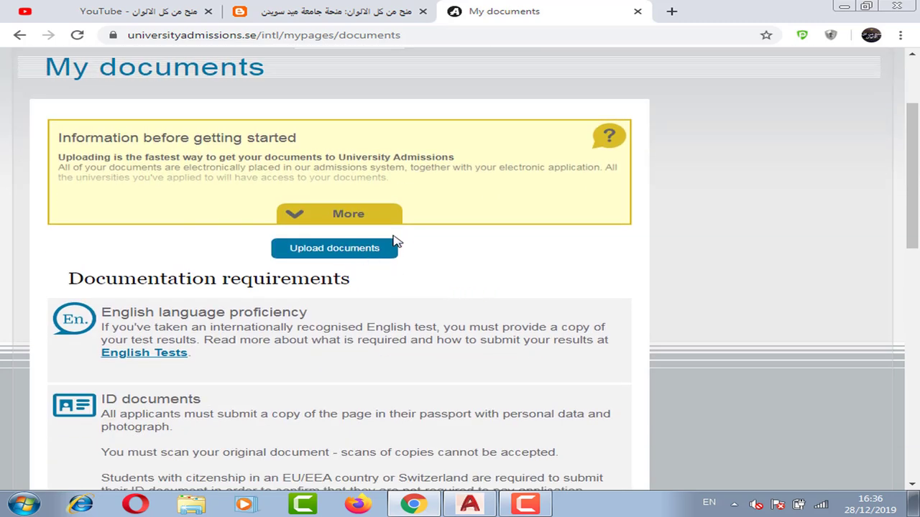
left_click(359, 252)
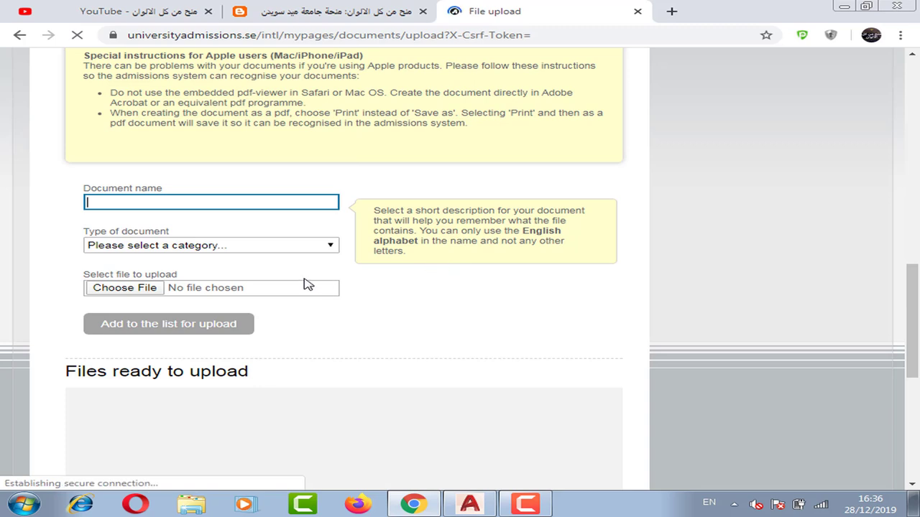
Step: Set the document type to Other documents and check the remaining document type options
left_click(219, 245)
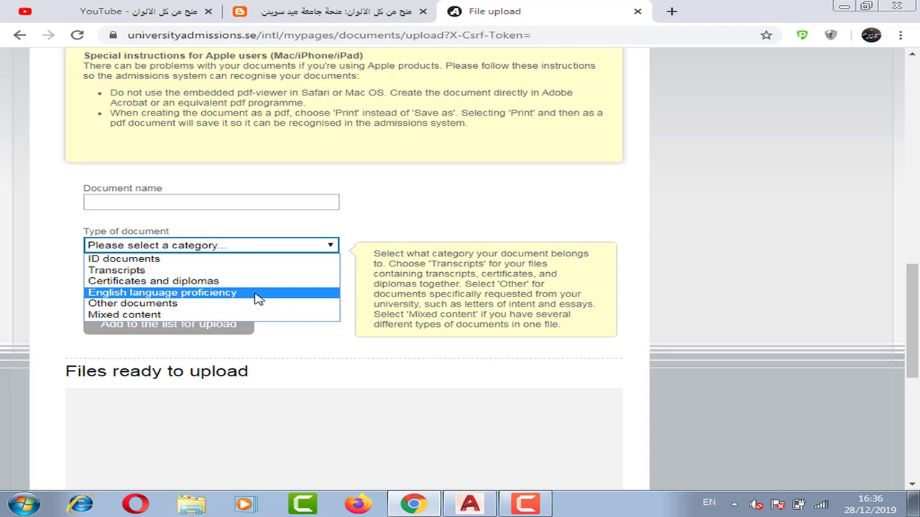
left_click(174, 305)
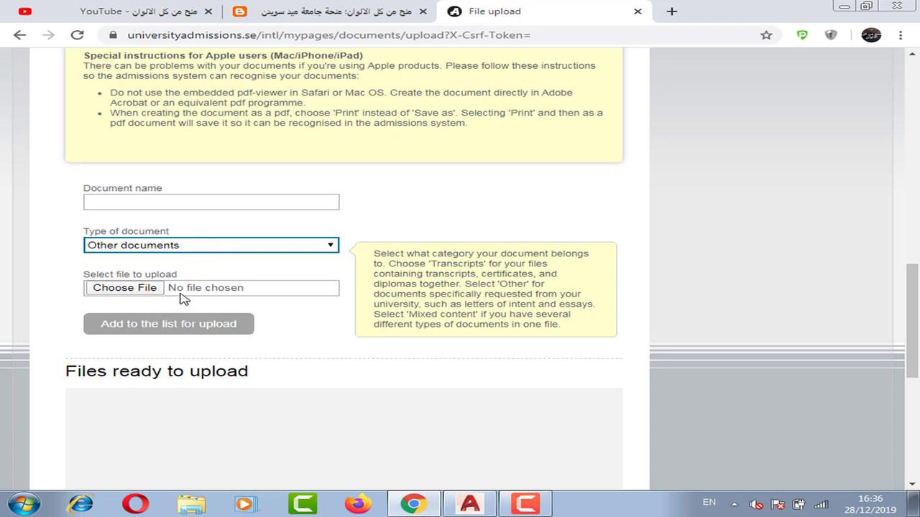
left_click(186, 246)
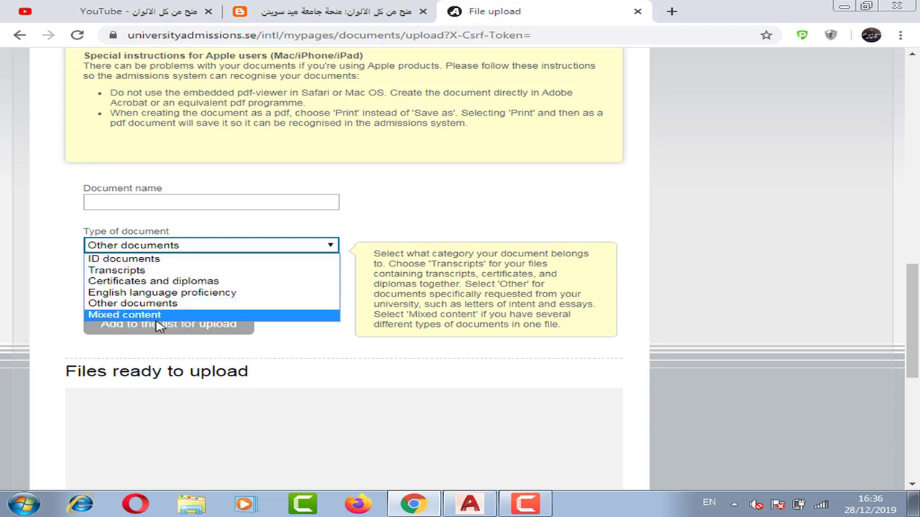
left_click(301, 379)
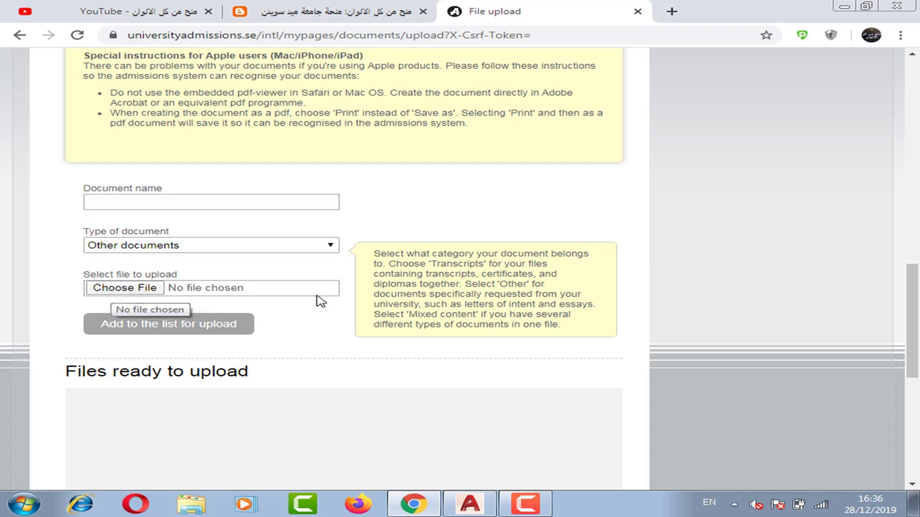
Step: Review the instructions on scanning, checking and uploading documents above the upload form
scroll(236, 281, "up", 7)
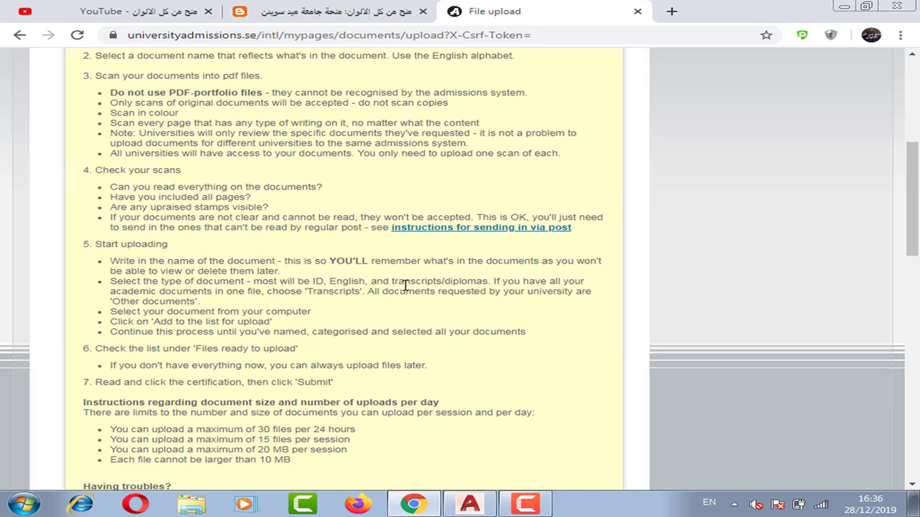
scroll(405, 287, "up", 5)
scroll(172, 337, "down", 4)
scroll(173, 338, "up", 4)
Step: Open the Application fee page and examine the payment reference number and the fee amount for Autumn Semester 2020
left_click(550, 174)
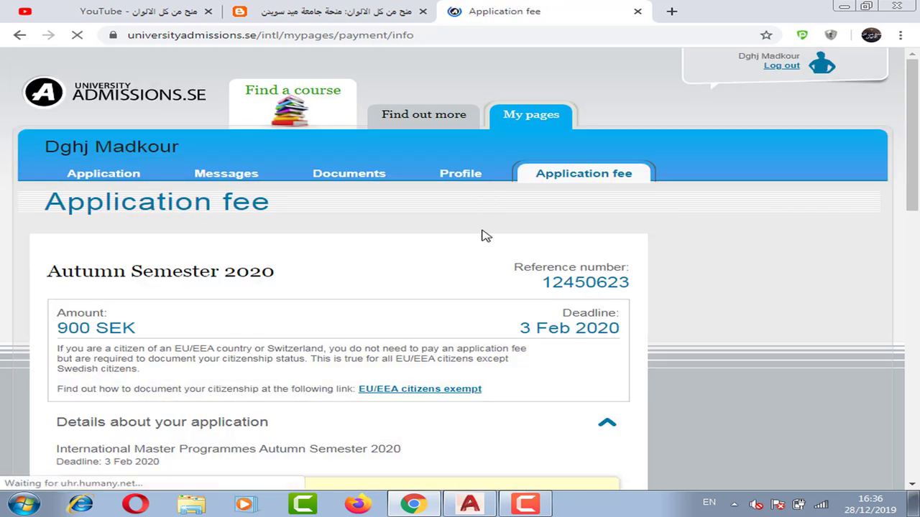
scroll(483, 235, "down", 2)
scroll(499, 247, "up", 2)
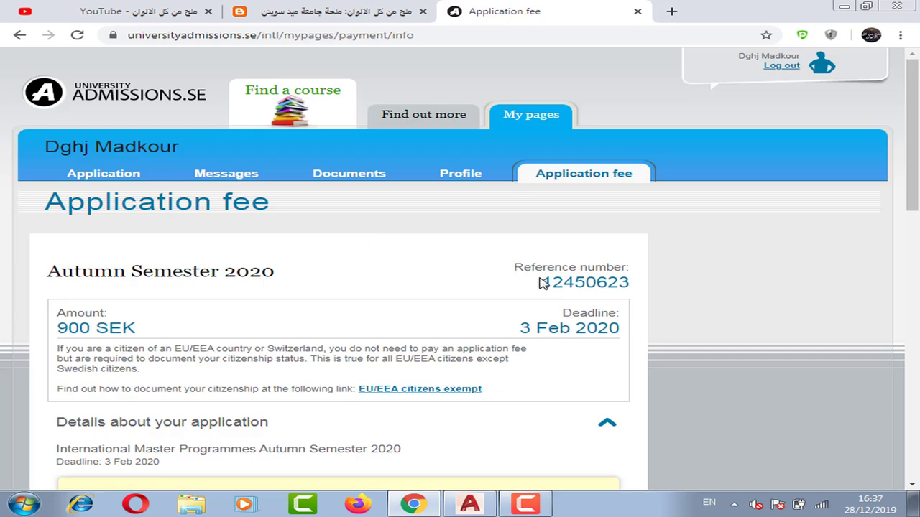
left_click_drag(565, 285, 635, 288)
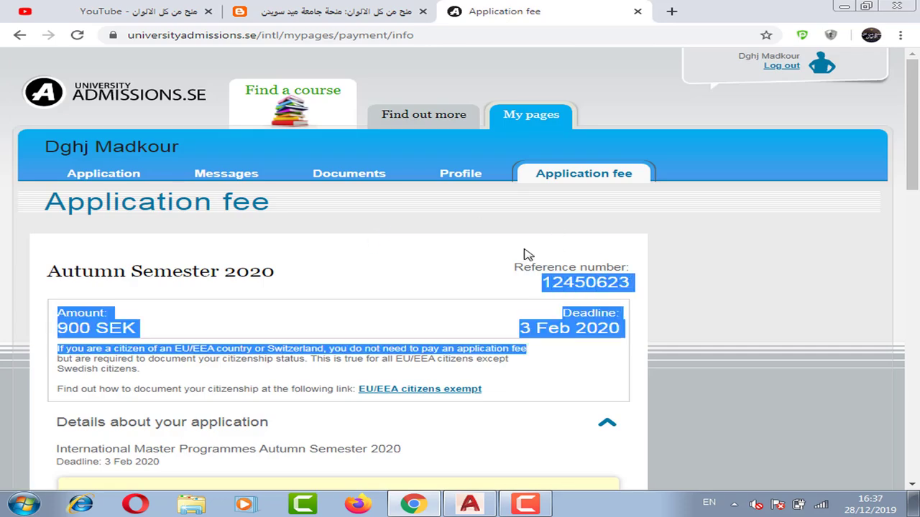
left_click(550, 261)
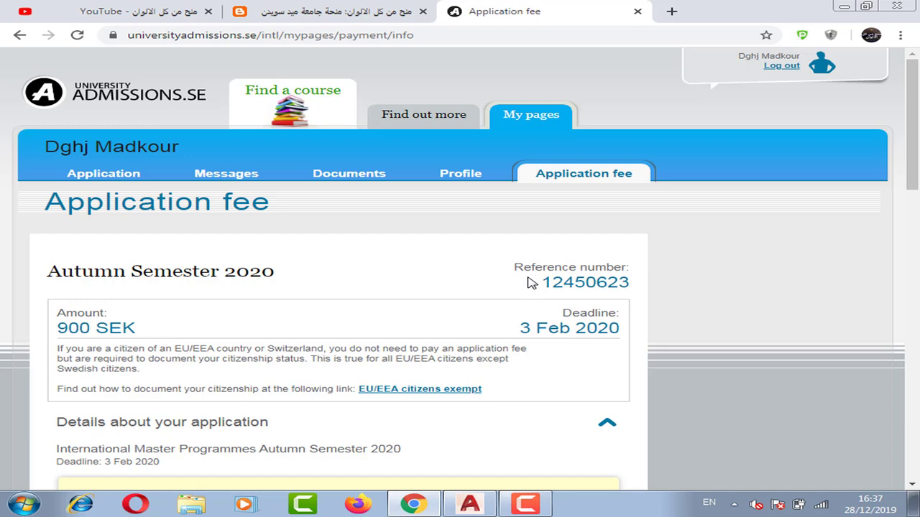
scroll(532, 282, "down", 4)
scroll(266, 230, "up", 3)
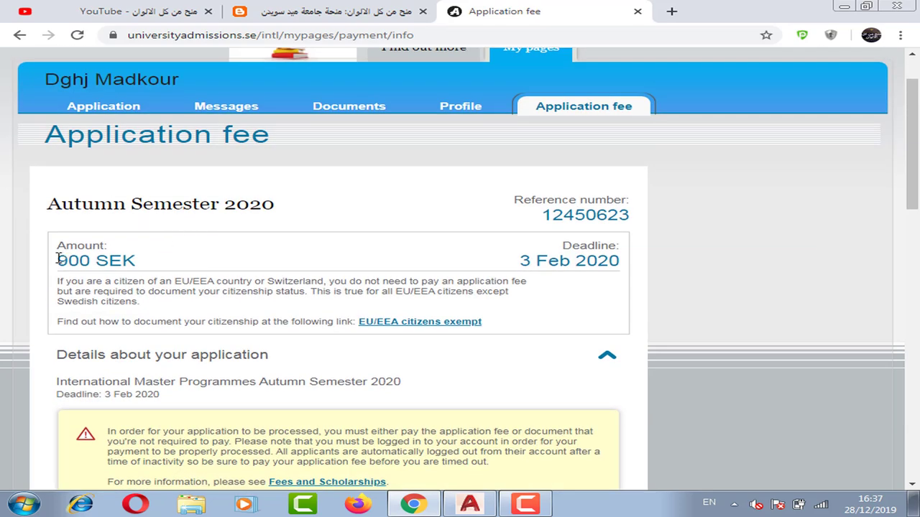
left_click_drag(58, 263, 142, 263)
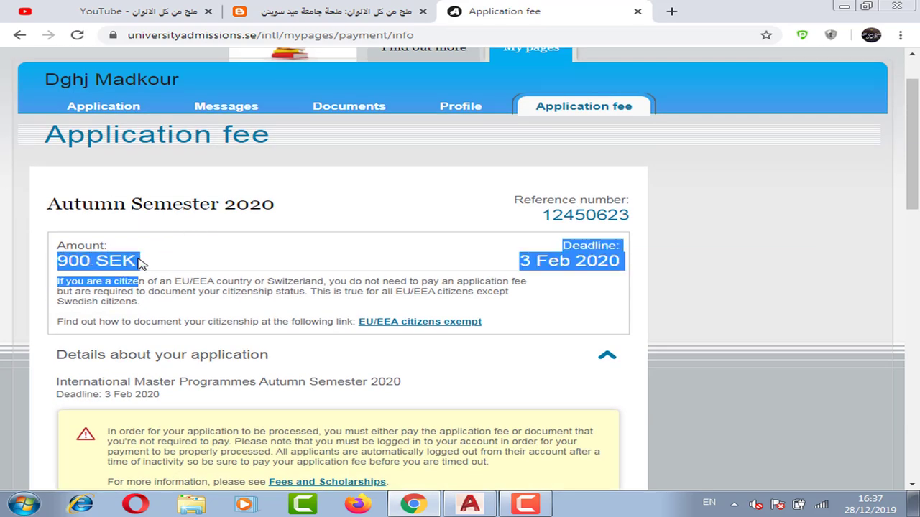
left_click(277, 267)
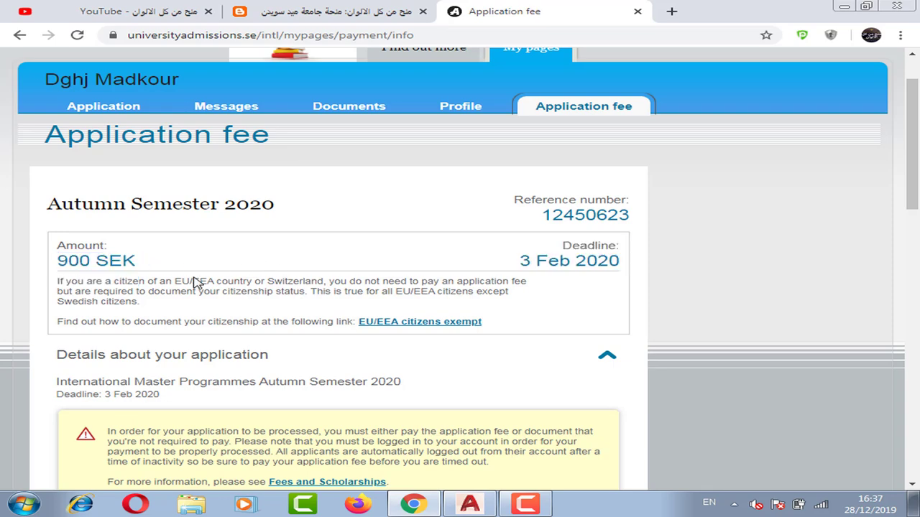
Step: Review the payment options, accept the terms and conditions for bank transfer and proceed to the bank transfer information
scroll(220, 272, "down", 2)
scroll(222, 268, "down", 2)
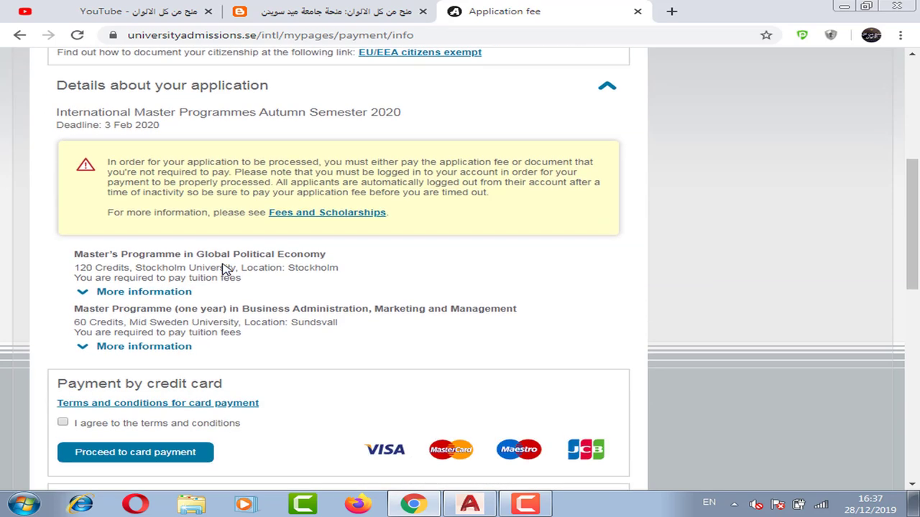
scroll(234, 399, "down", 2)
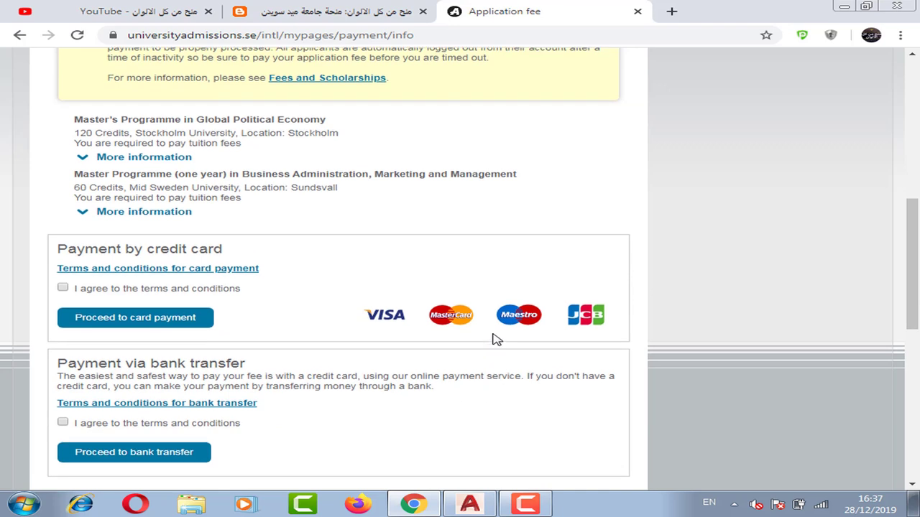
scroll(467, 343, "down", 1)
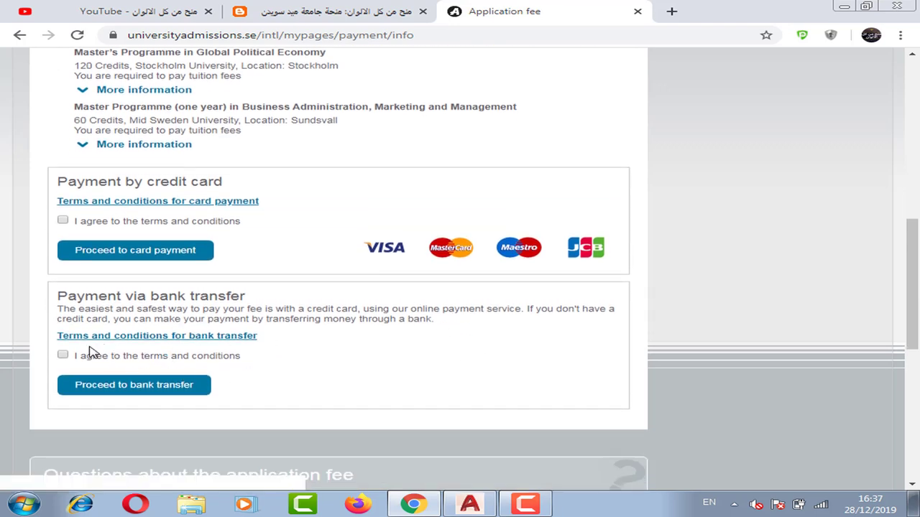
left_click(62, 355)
left_click(118, 388)
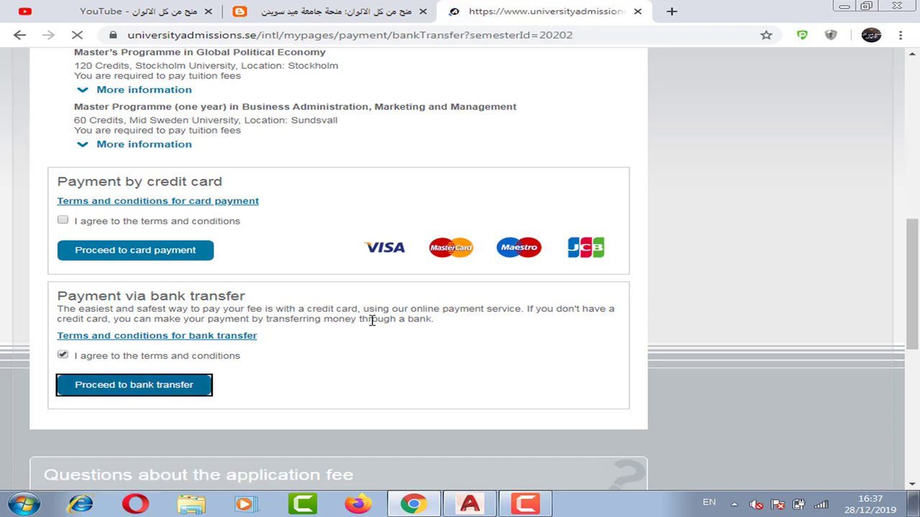
Step: Examine the recipient account, Swift code and bank address for paying the application fee by bank transfer
scroll(244, 345, "down", 4)
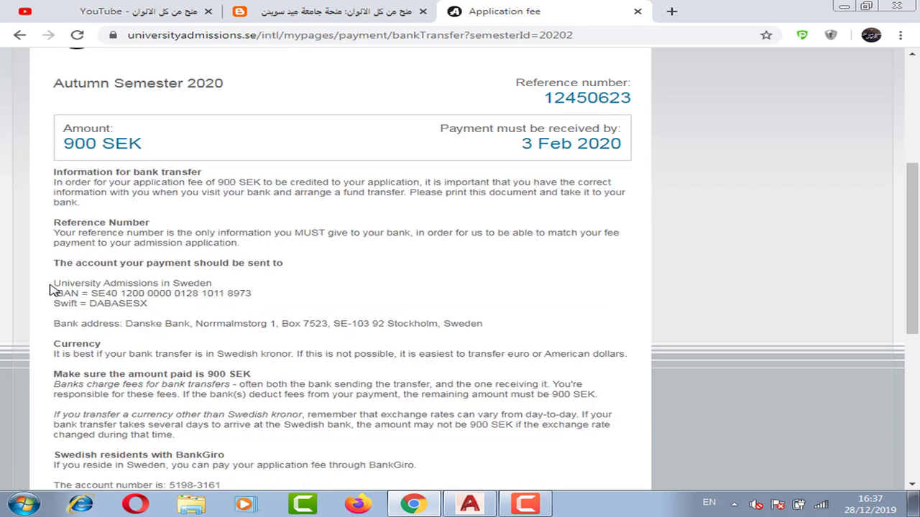
left_click_drag(54, 285, 486, 334)
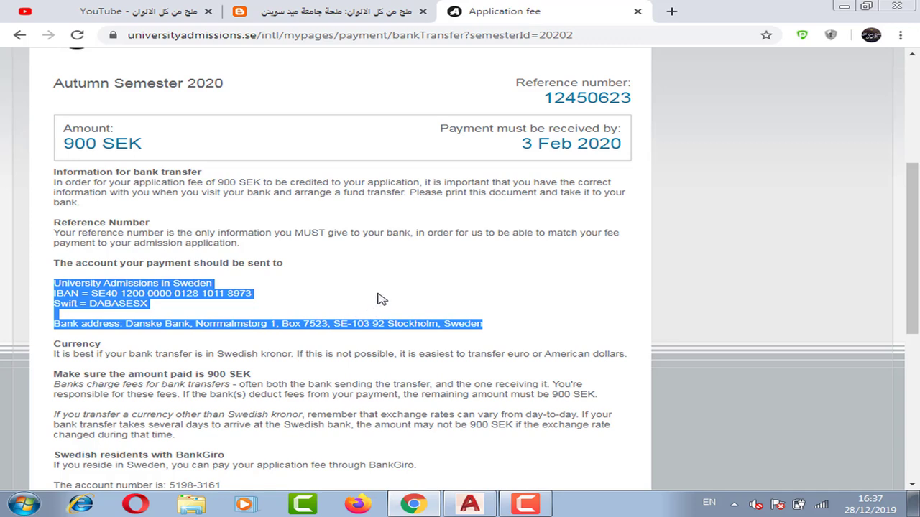
left_click(320, 269)
scroll(320, 272, "up", 4)
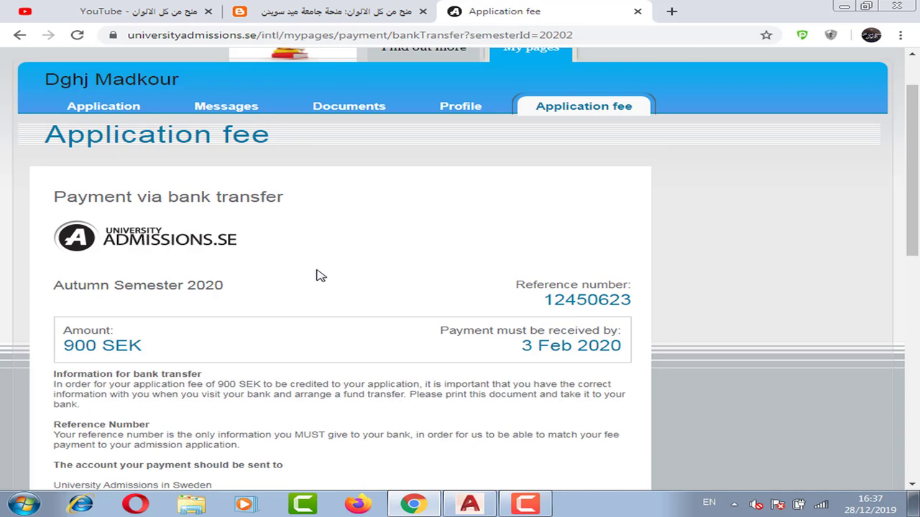
Step: Return to the application fee overview and check the payment deadline
left_click(20, 35)
mouse_move(413, 504)
scroll(538, 345, "up", 2)
scroll(515, 356, "up", 6)
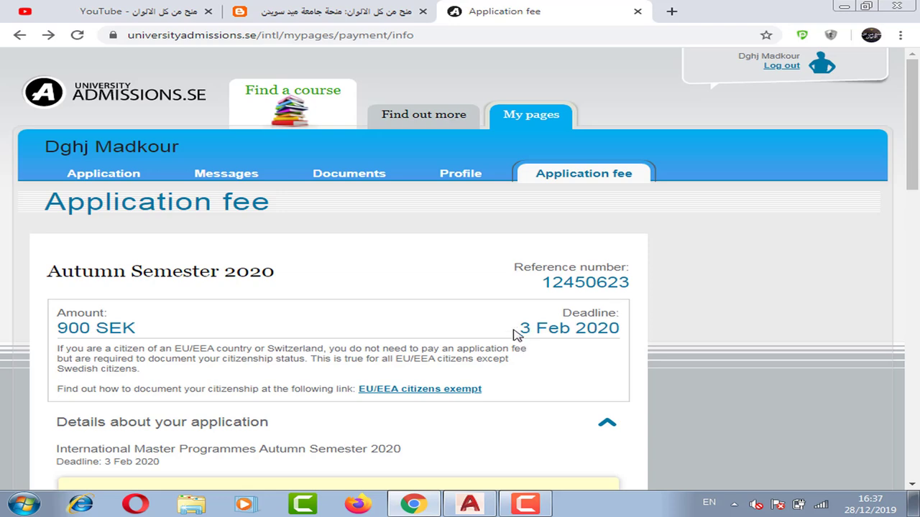
left_click_drag(541, 329, 649, 332)
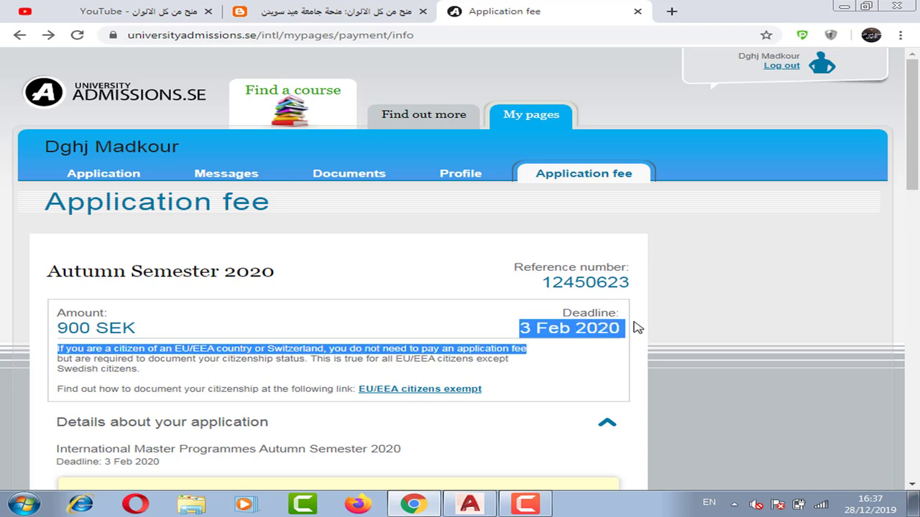
left_click(630, 334)
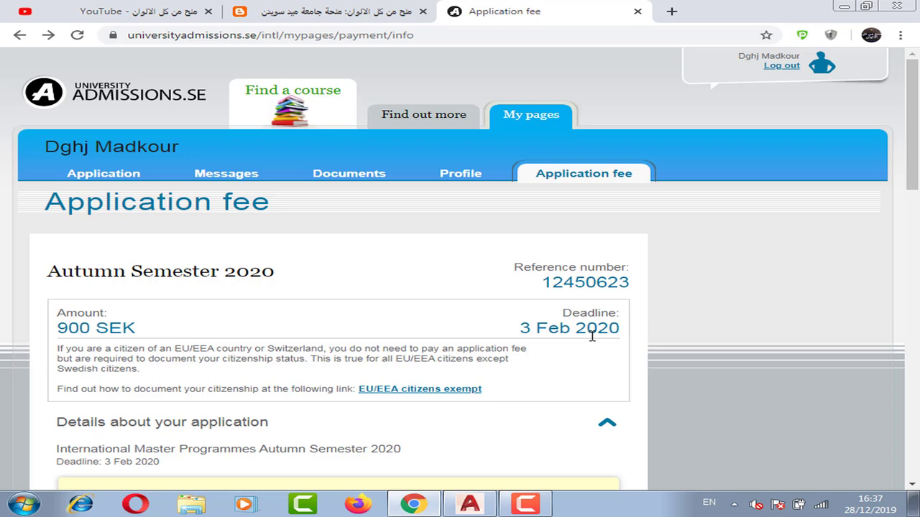
Step: Switch to the blog post about the Mid Sweden University scholarship
scroll(524, 366, "down", 1)
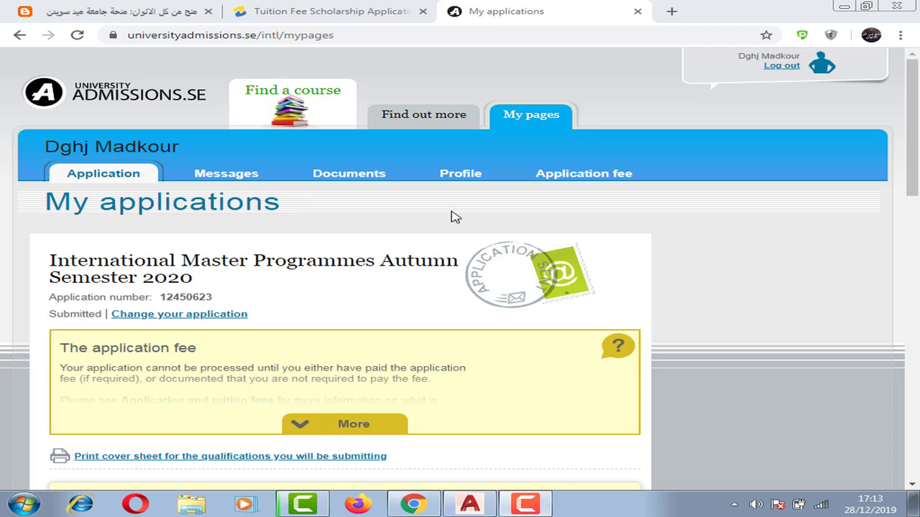
left_click(133, 10)
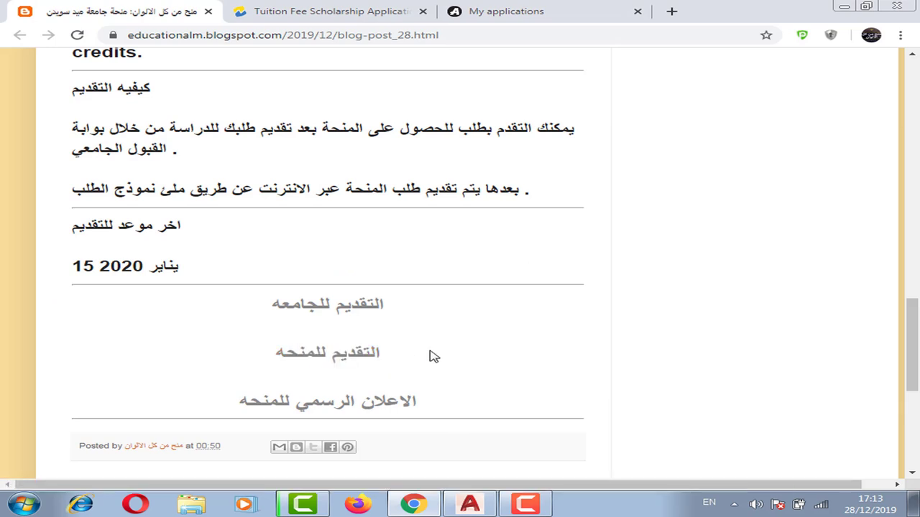
Step: Switch to the Tuition Fee Scholarship Application page and review the personal details required in its sign-up form
right_click(350, 359)
left_click(738, 367)
left_click(329, 9)
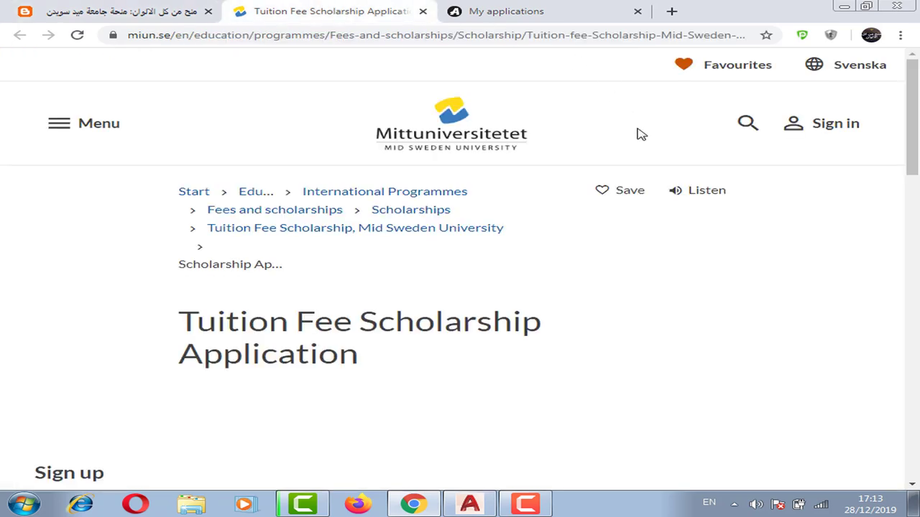
left_click_drag(912, 94, 917, 126)
left_click_drag(914, 192, 917, 228)
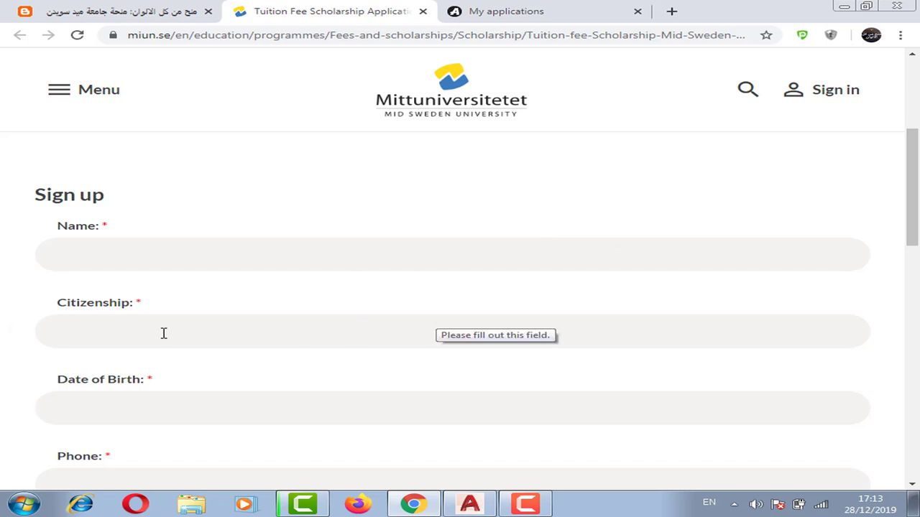
scroll(147, 340, "down", 2)
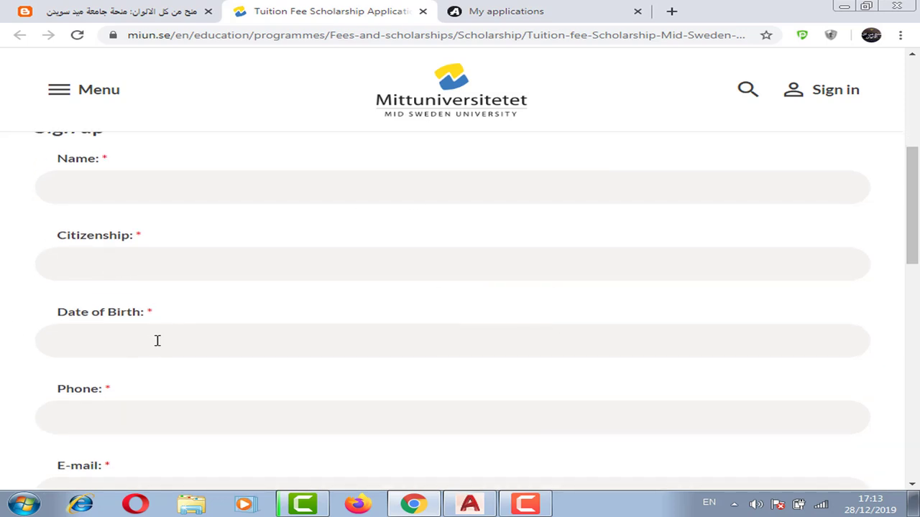
scroll(124, 347, "down", 2)
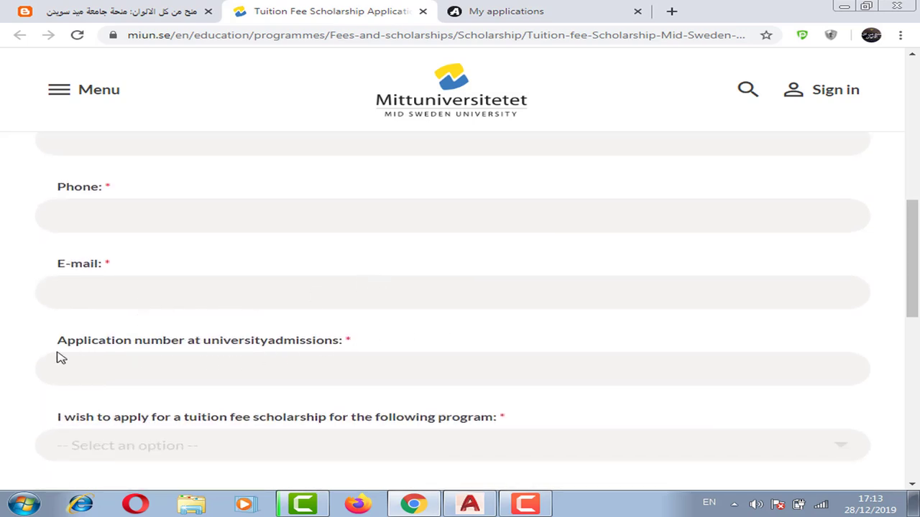
Step: Look up the application number requested by the scholarship form on the My applications page and return to the form
left_click_drag(59, 343, 299, 344)
left_click(365, 340)
triple_click(358, 343)
left_click(381, 343)
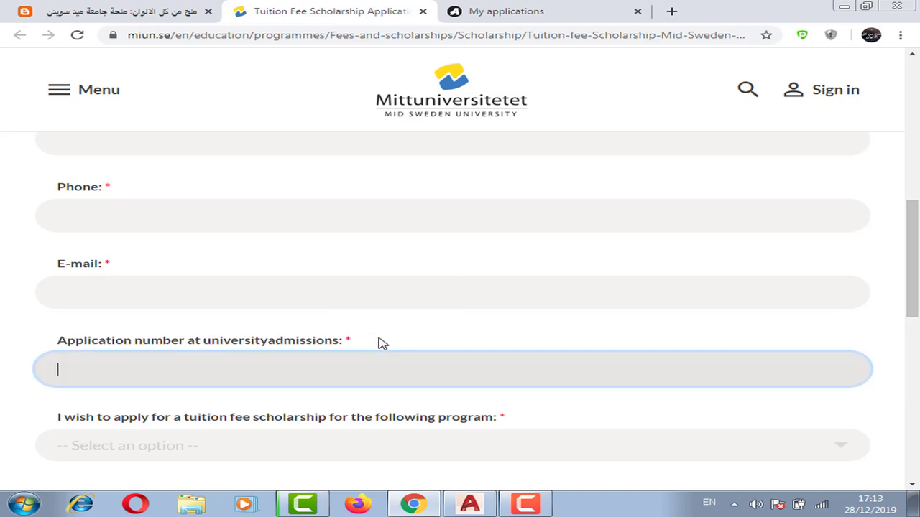
left_click(501, 7)
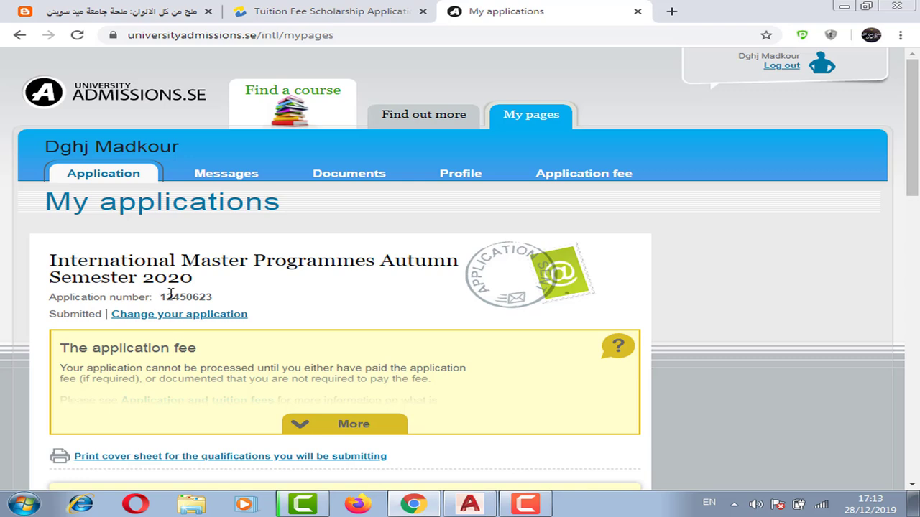
left_click(338, 10)
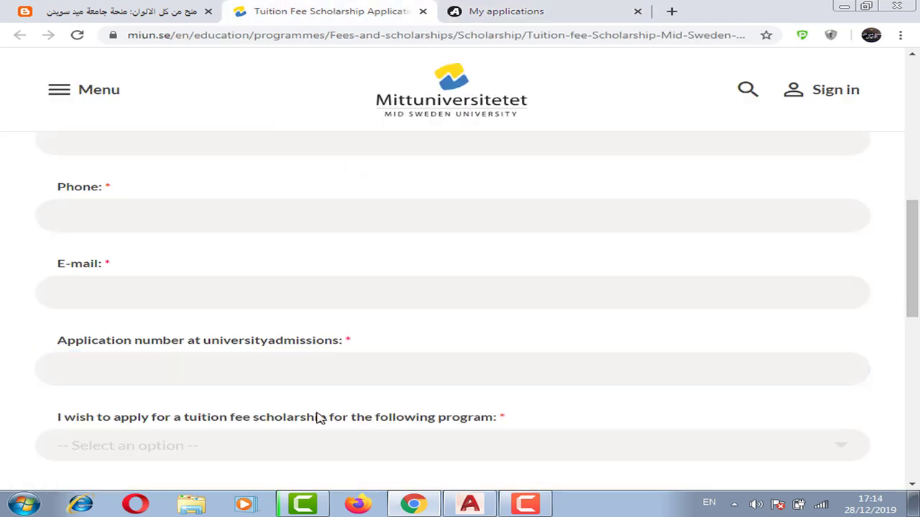
Step: Choose Master Programme in Business Administration, Marketing and Management, 60 credits as the programme for the tuition fee scholarship
scroll(314, 414, "down", 2)
left_click(321, 311)
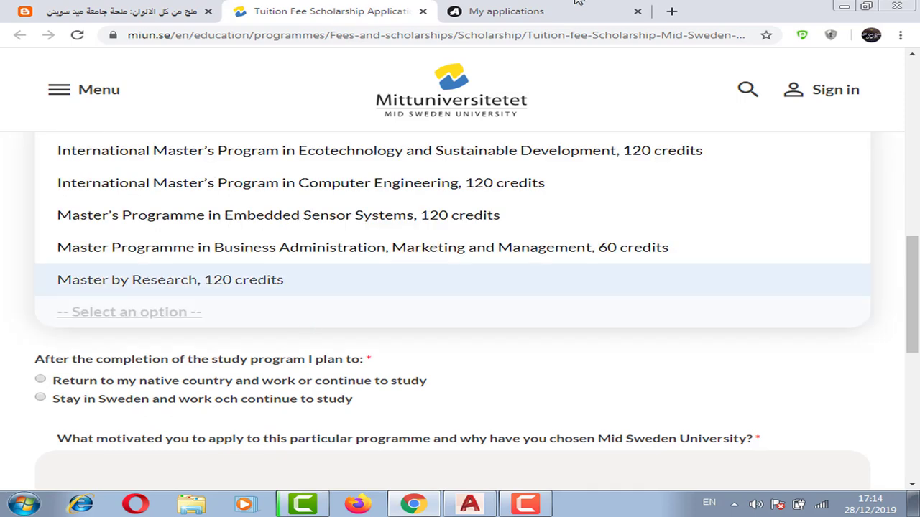
left_click(551, 16)
left_click(339, 16)
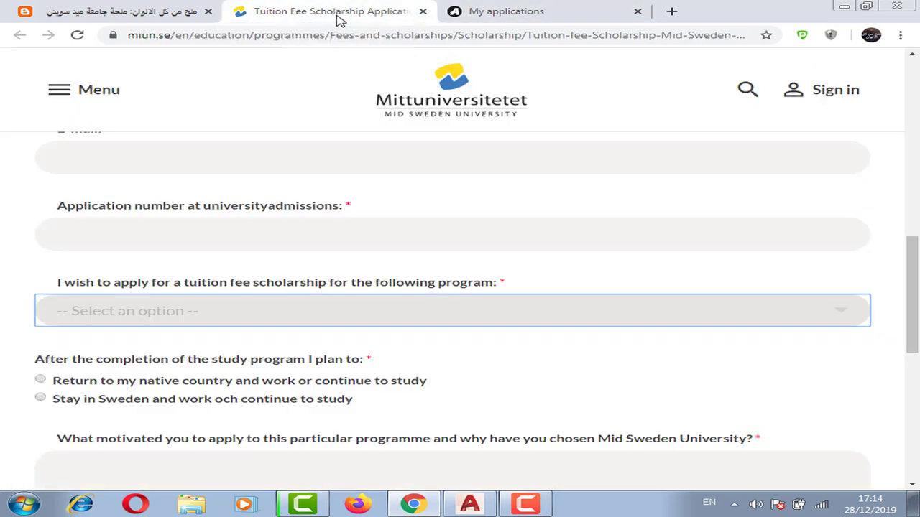
left_click(238, 316)
scroll(350, 259, "up", 2)
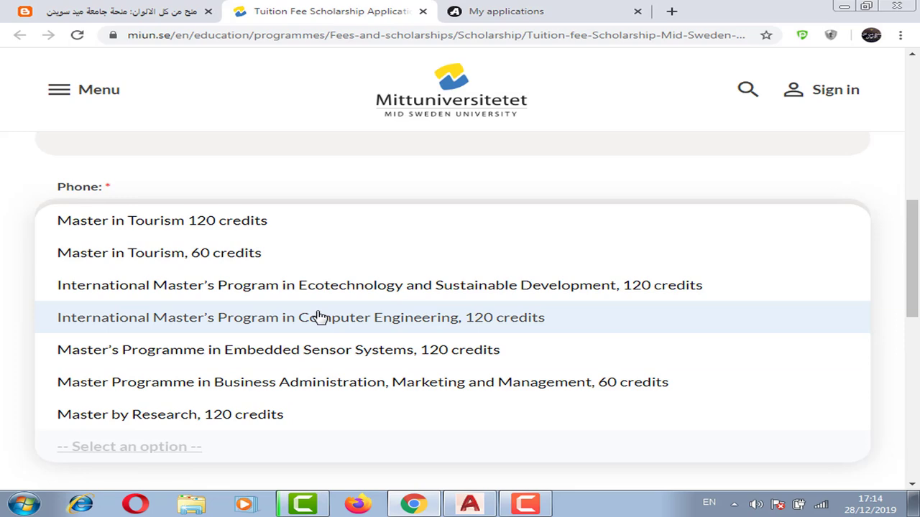
left_click(370, 383)
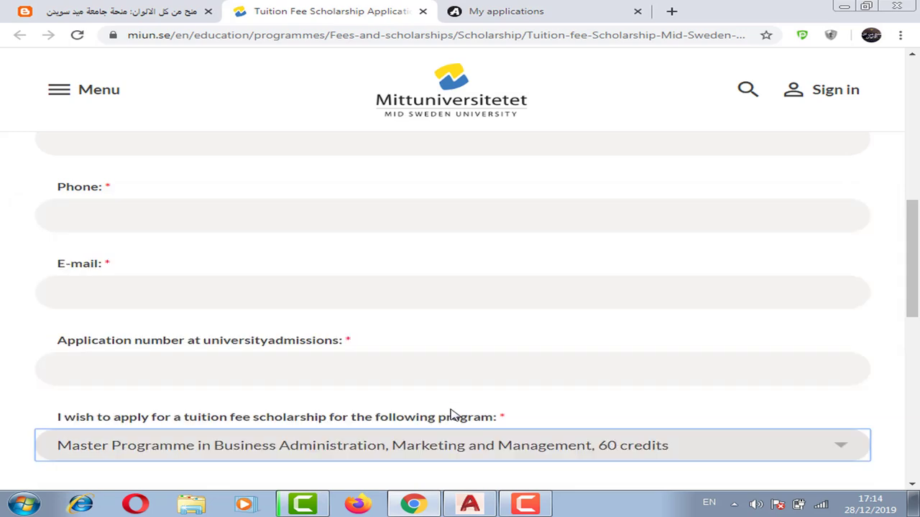
scroll(452, 410, "down", 4)
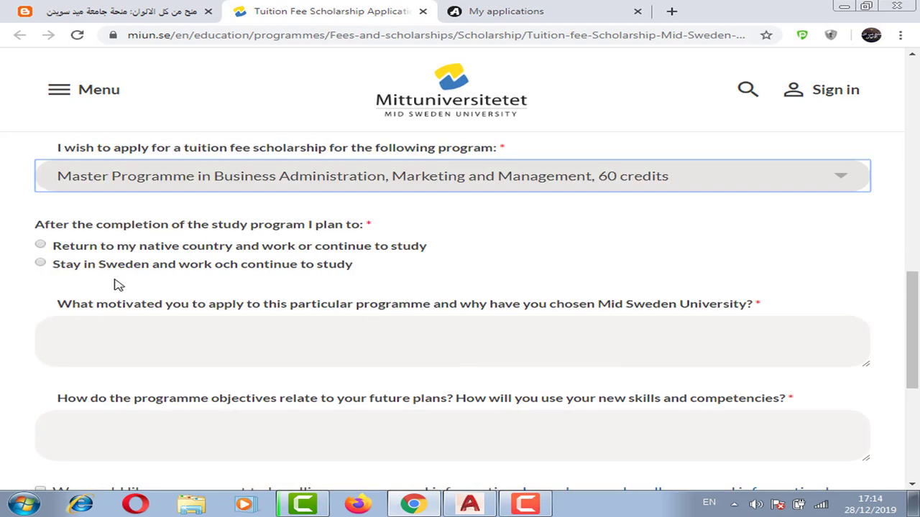